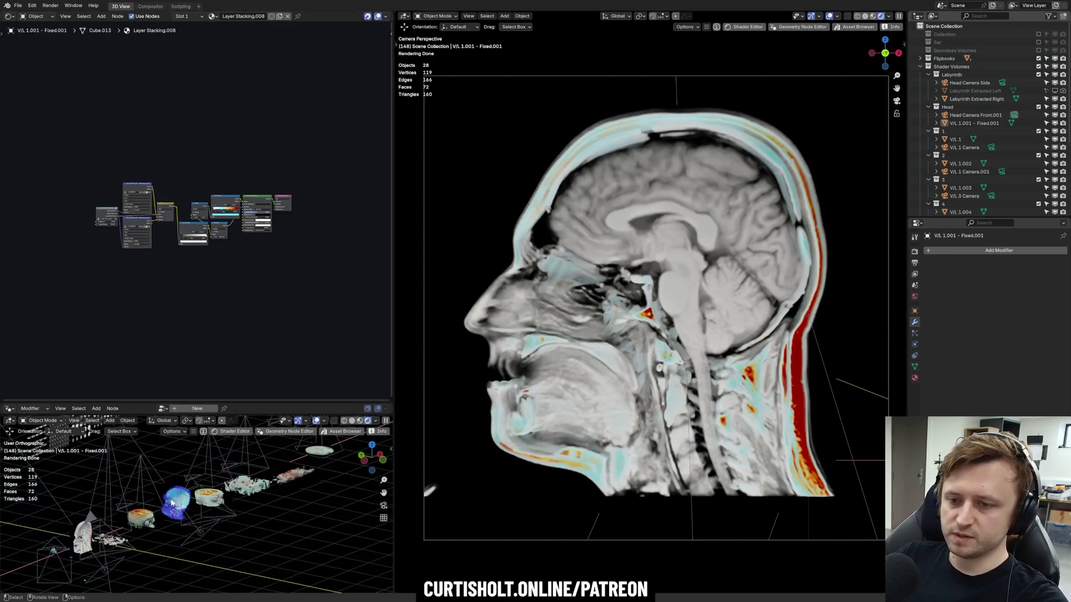
Examine the MRI flipbook planes behind the volumes in a maximized viewport, up close on the T2W_FFE flipbook
middle_drag(171, 504, 136, 525)
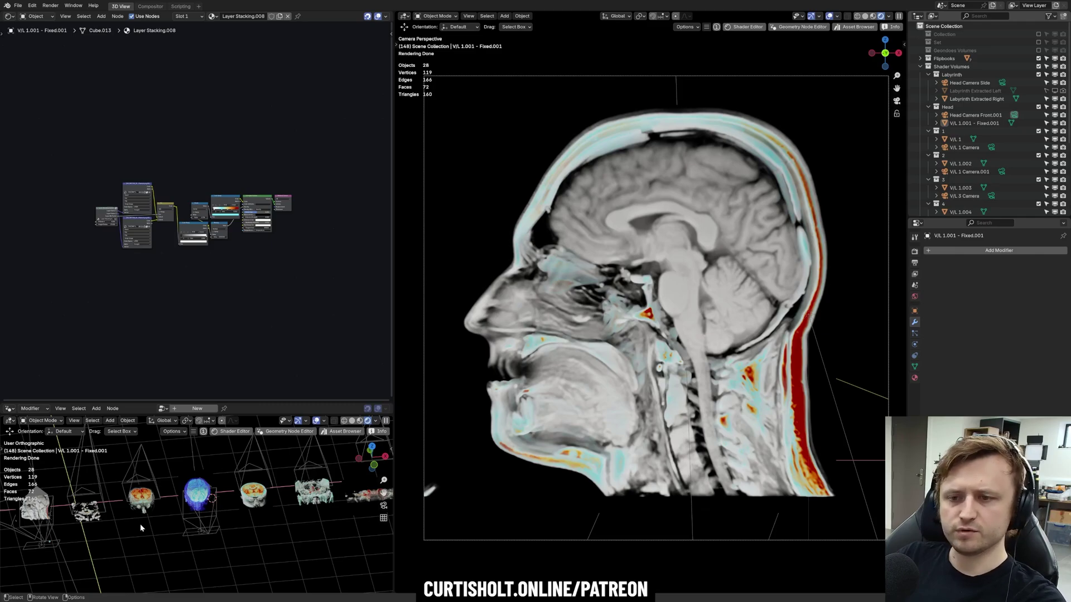
key(ctrl+space)
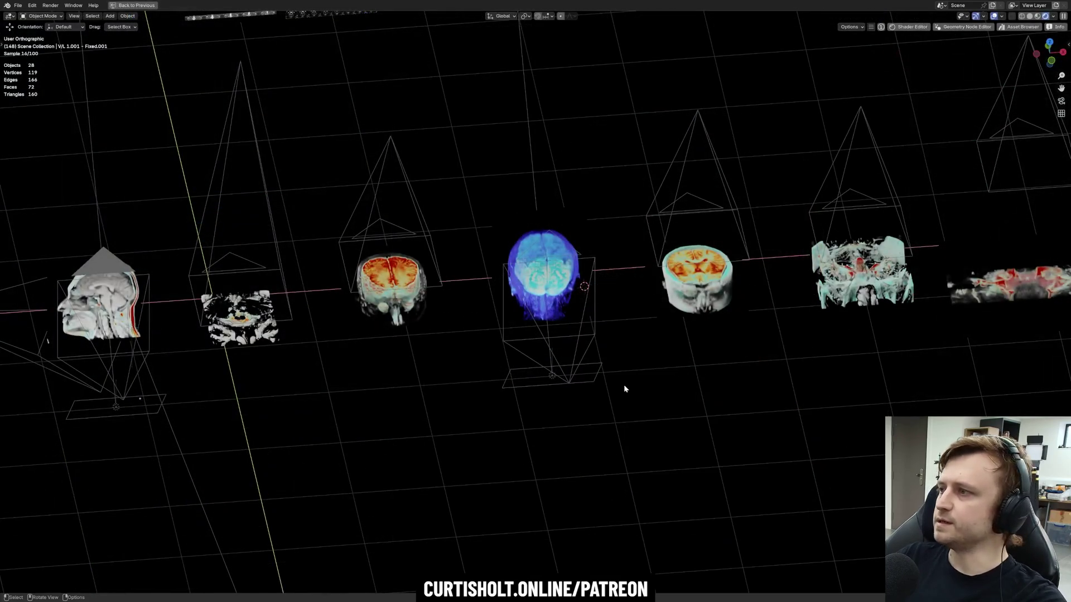
middle_drag(624, 389, 346, 155)
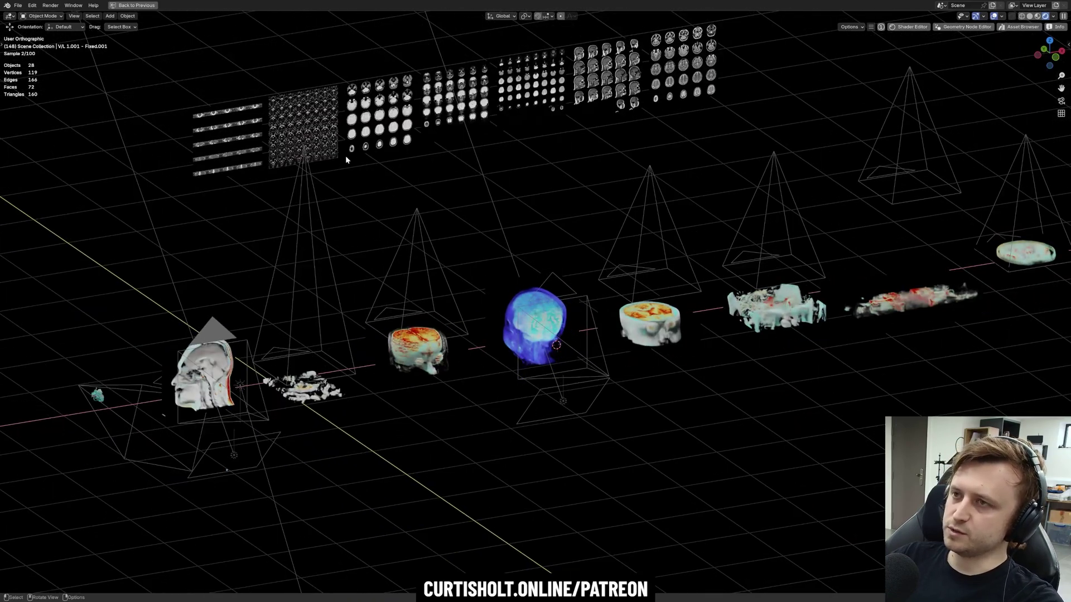
click(665, 68)
click(607, 75)
click(530, 85)
click(455, 100)
click(384, 118)
key(KP_Decimal)
middle_drag(513, 254, 472, 233)
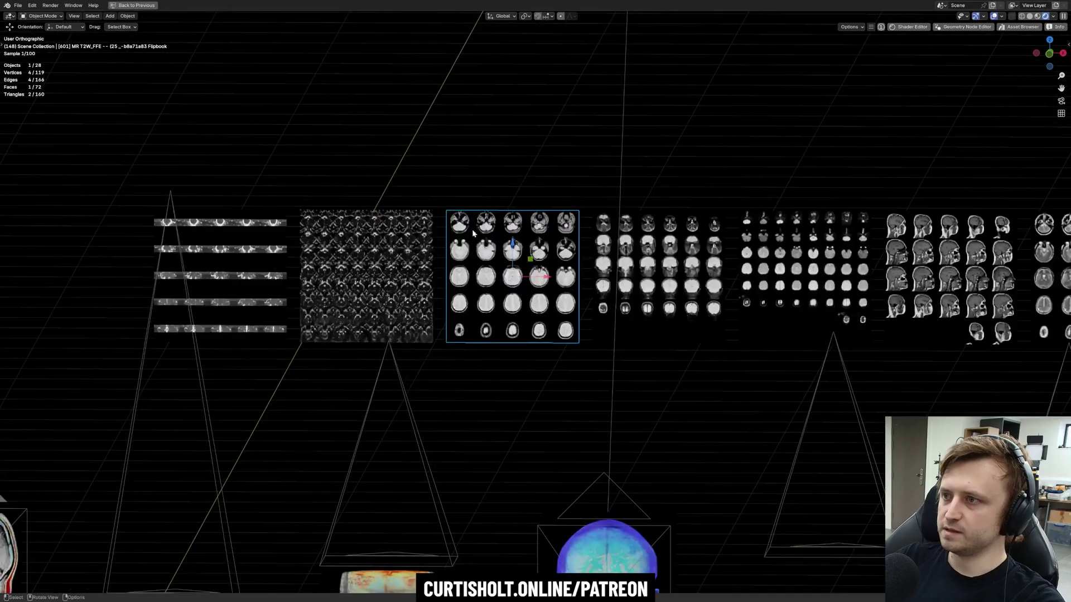
scroll(474, 234, up, 3)
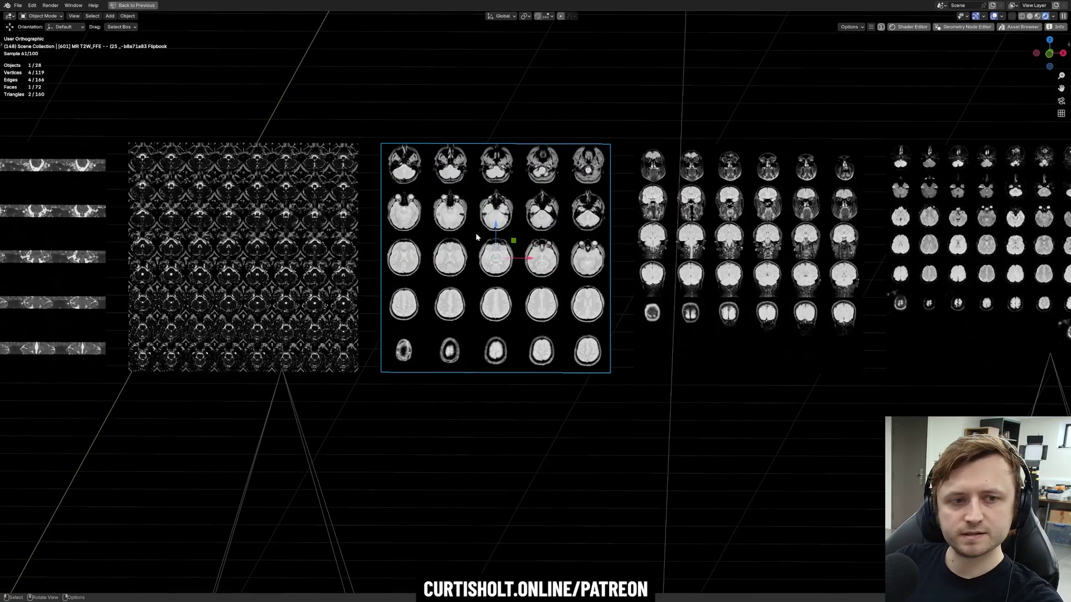
Examine the full row of shader volumes and their cameras, and restore the multi-editor layout
scroll(495, 259, down, 8)
middle_drag(385, 348, 365, 365)
scroll(322, 394, up, 1)
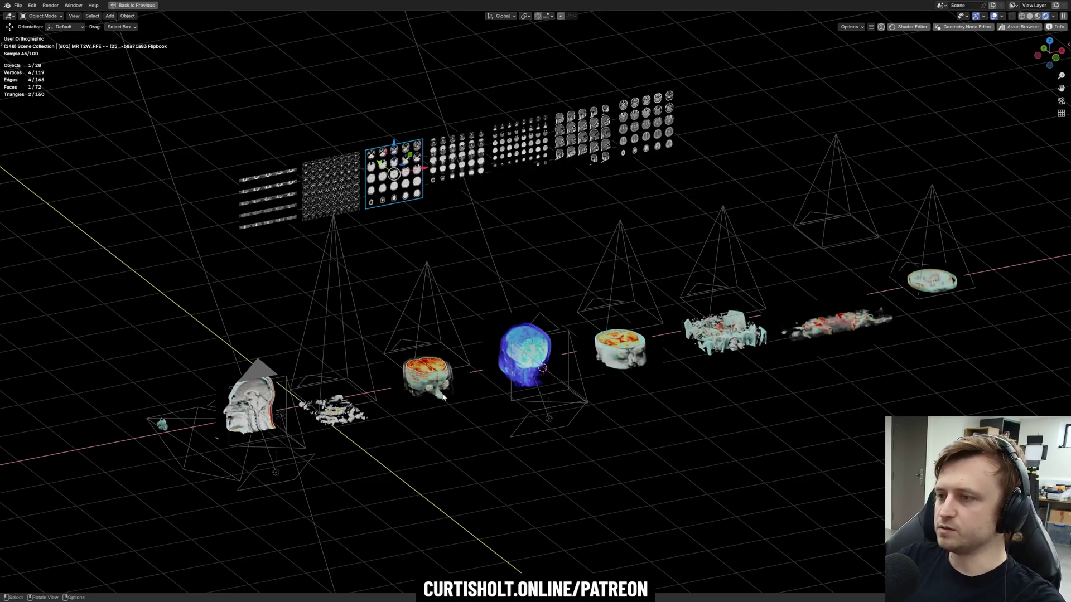
shift+middle_drag(891, 379, 712, 344)
scroll(620, 394, up, 3)
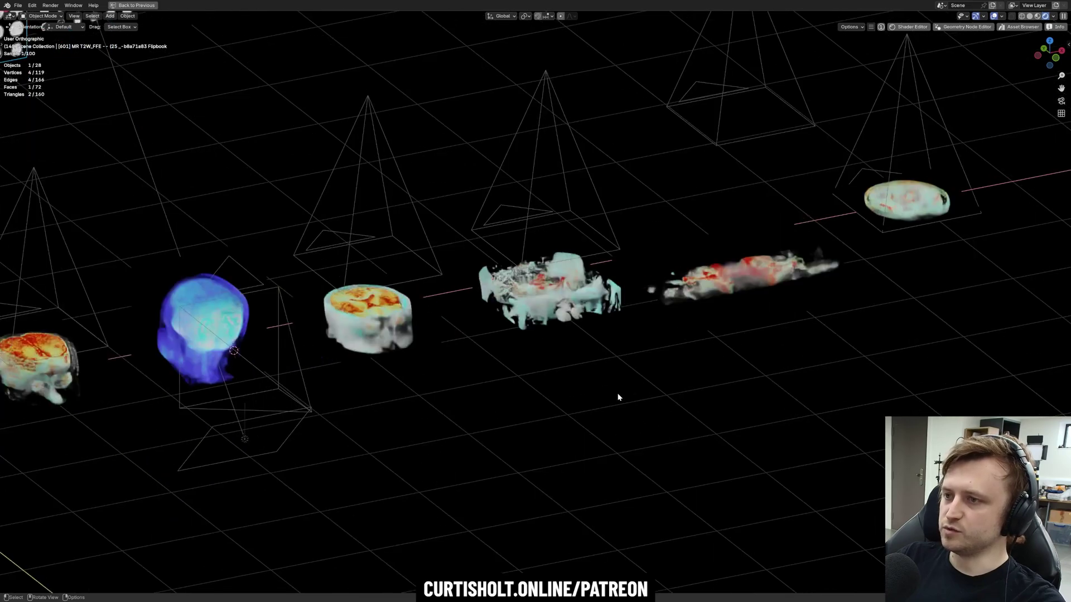
shift+middle_drag(353, 408, 378, 360)
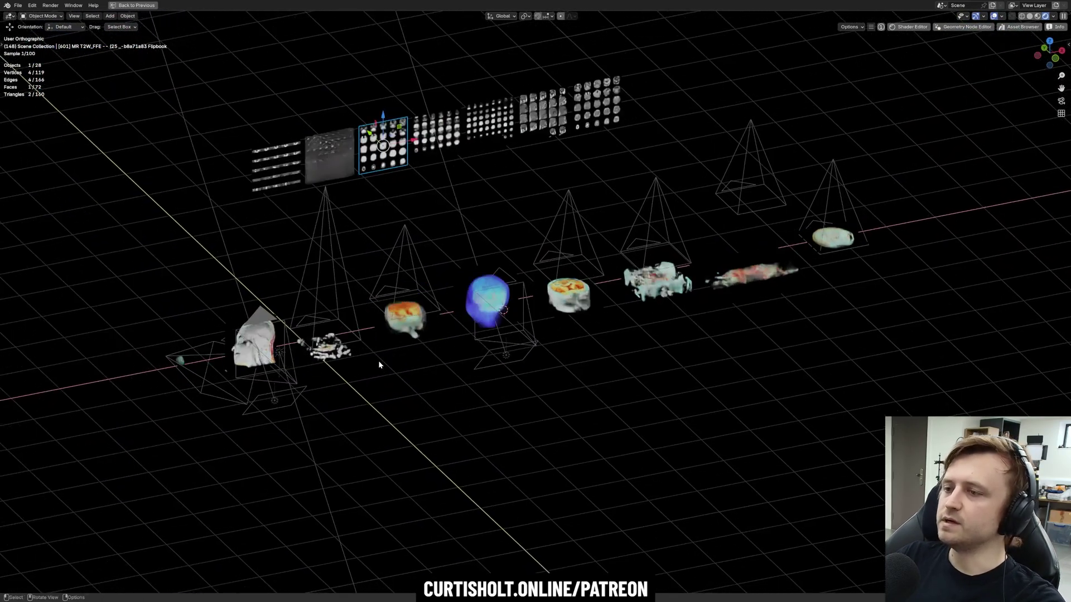
key(ctrl+space)
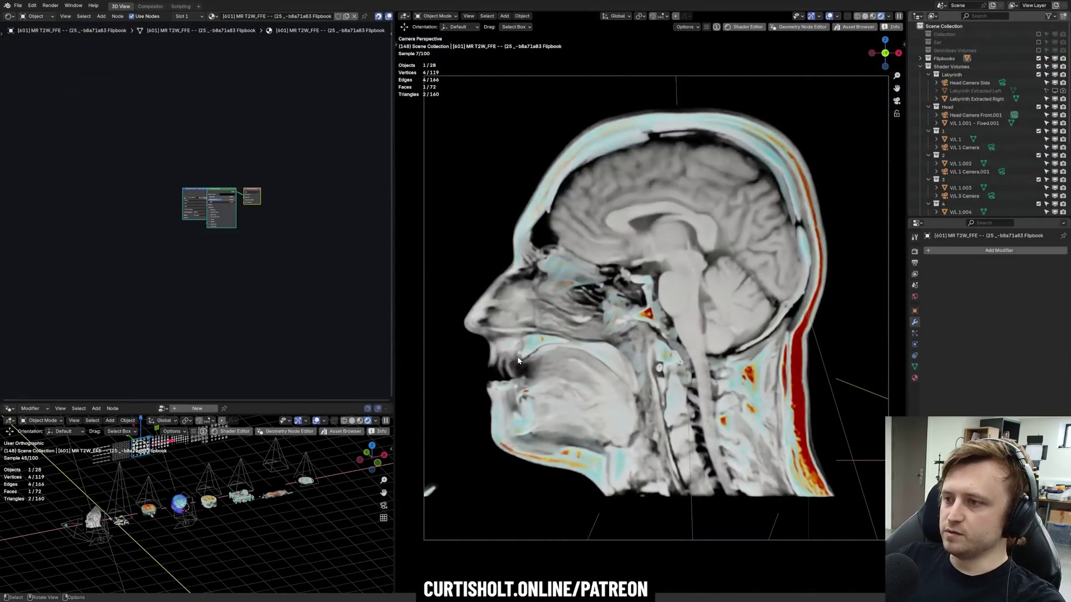
Open the V/L 1.001 - Fixed.001 head volume in Edit Mode, try moving its selected face and undo the move
click(627, 290)
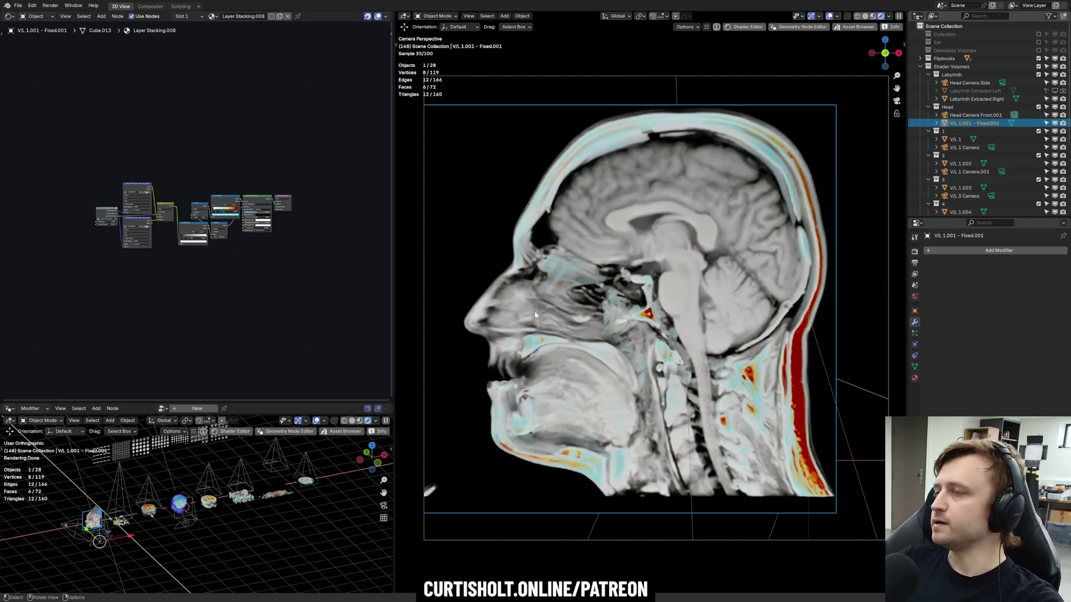
key(Tab)
key(KP_Decimal)
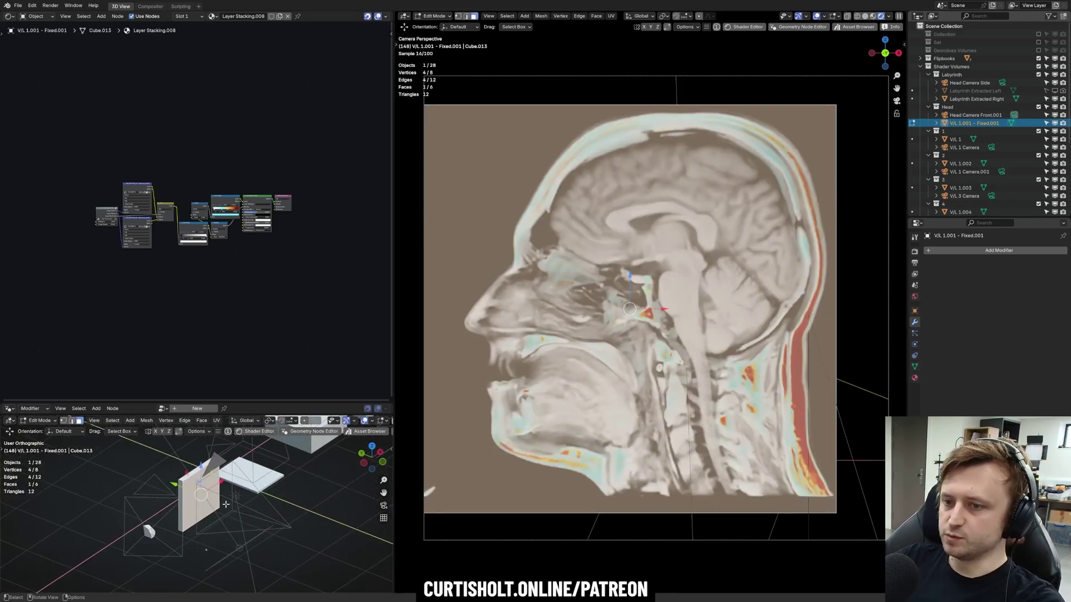
key(g)
mouse_move(170, 478)
mouse_down()
mouse_move(155, 473)
mouse_move(166, 478)
mouse_up()
key(ctrl+z)
Hide the camera view's overlays and slide the head volume's whole mesh about -0.019 m in Edit Mode to shift the slice
key(a)
key(alt+shift+z)
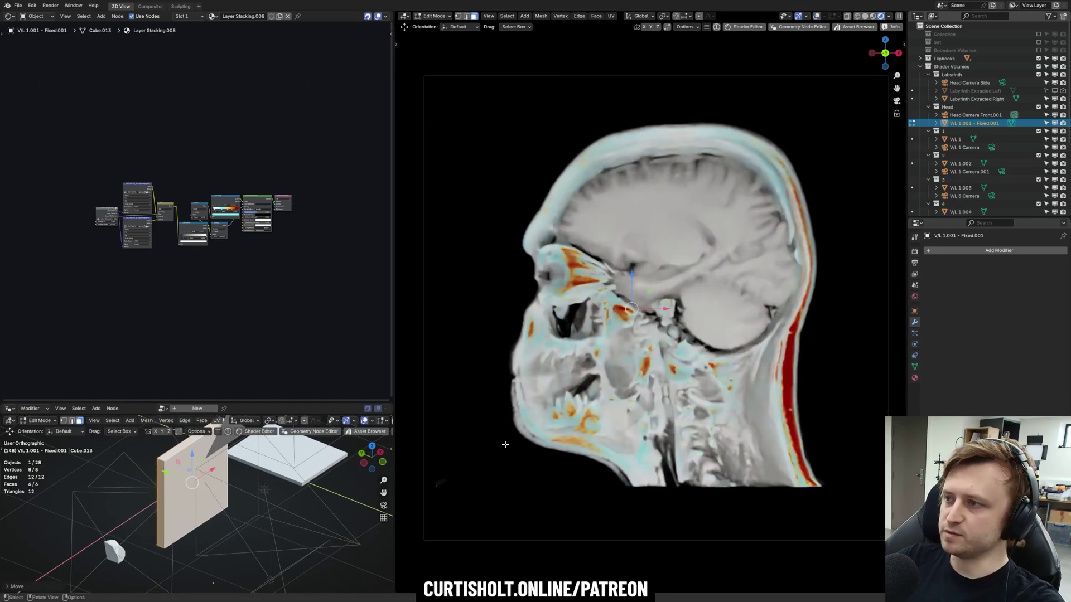
key(g)
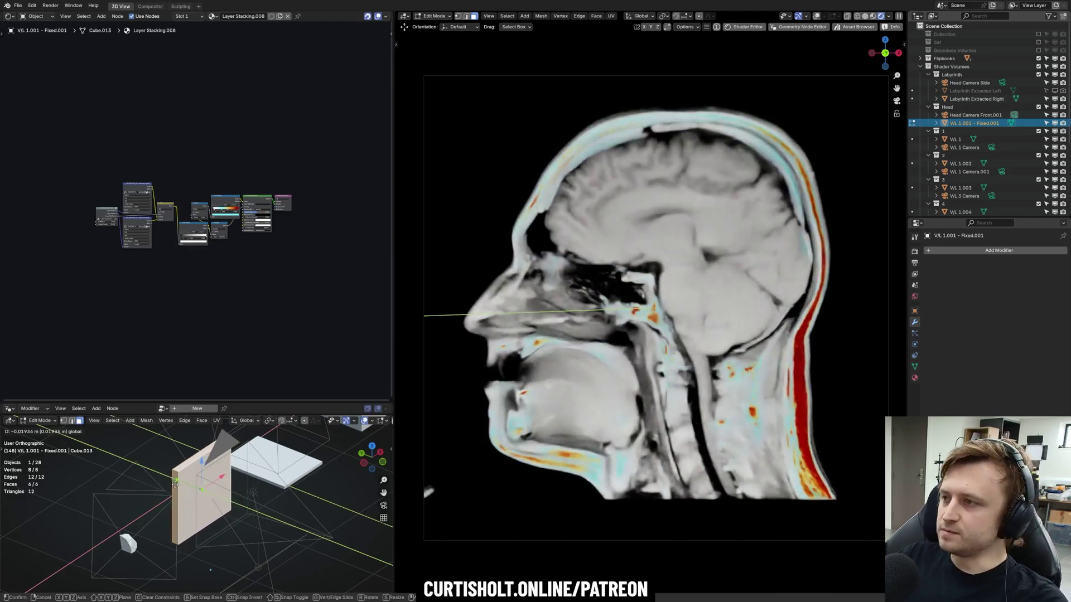
click(233, 464)
scroll(233, 464, down, 3)
mouse_move(233, 464)
shift+middle_down()
mouse_move(92, 547)
mouse_move(219, 478)
shift+middle_up()
key(Tab)
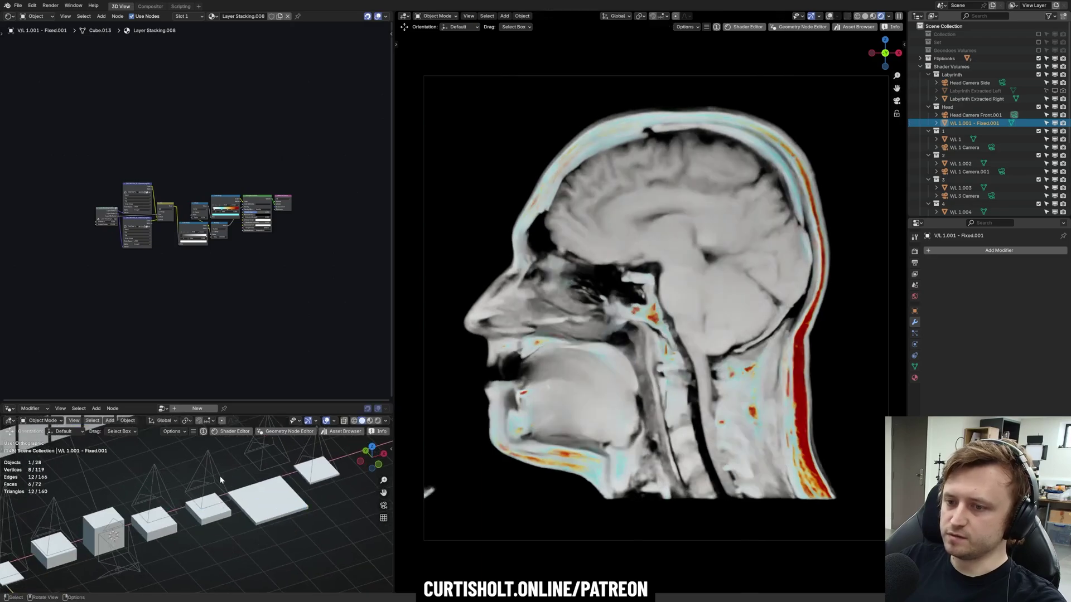
Preview the overview viewport in Rendered shading and return it to Solid shading
key(z)
click(187, 467)
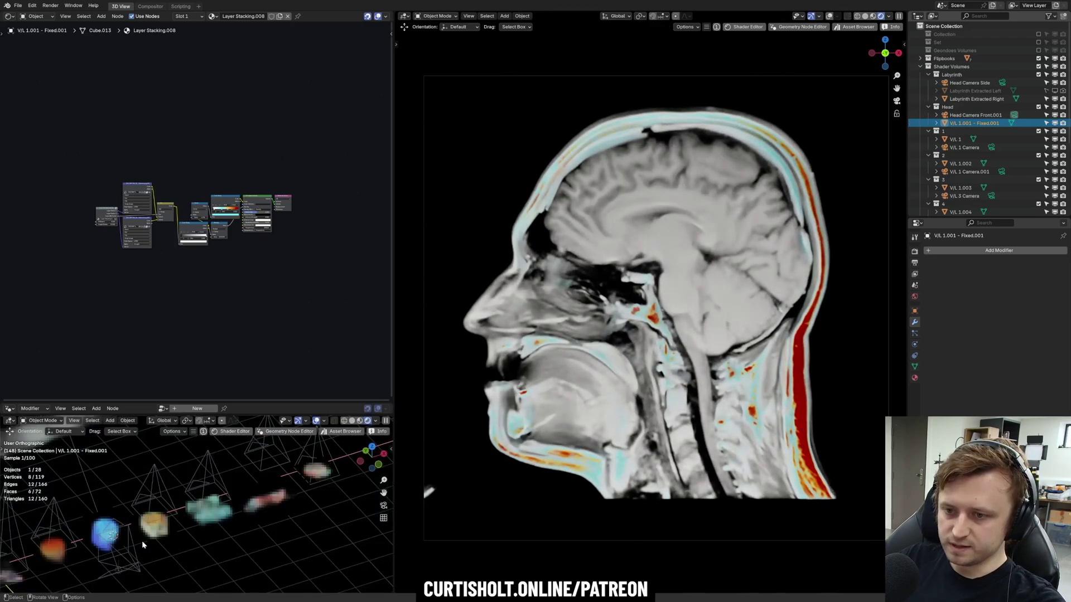
key(z)
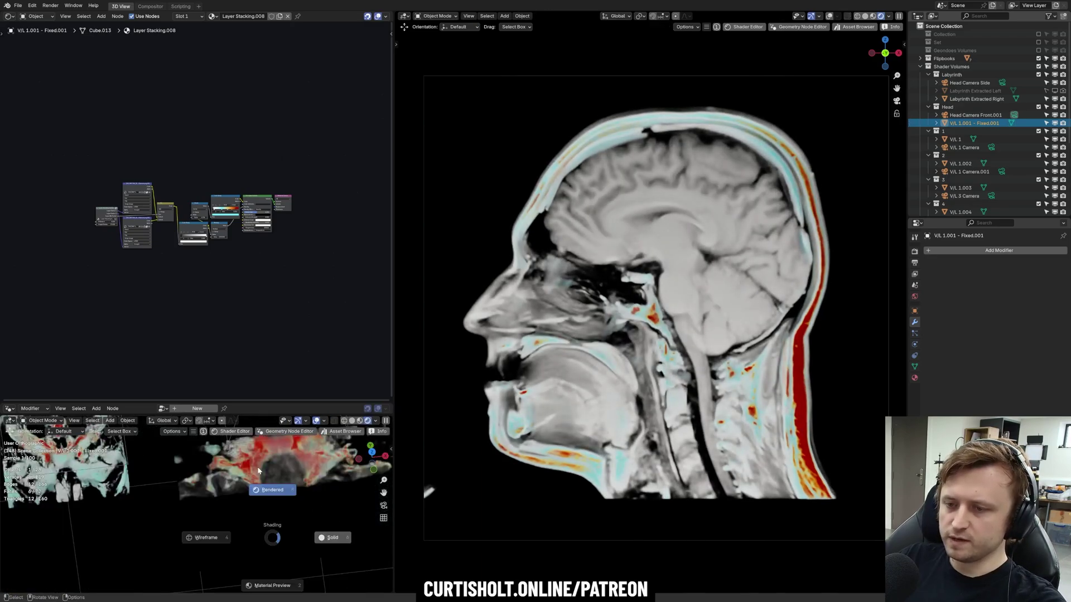
click(329, 537)
scroll(279, 490, down, 3)
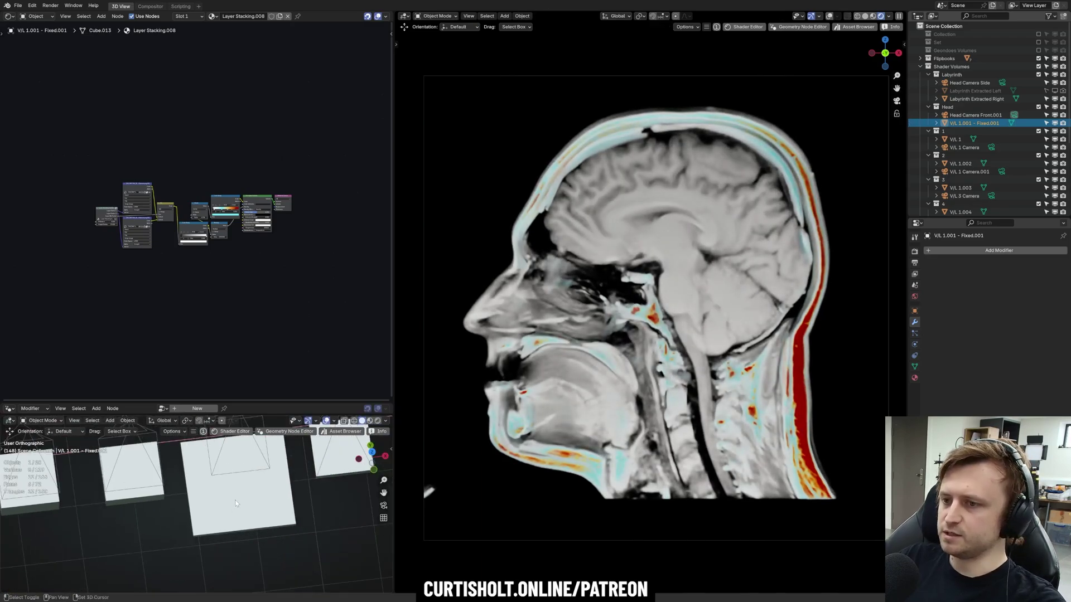
Make V/L 1 Camera.004 the active scene camera
shift+middle_drag(279, 485, 246, 503)
click(246, 503)
scroll(956, 170, down, 4)
click(968, 202)
key(ctrl+KP_0)
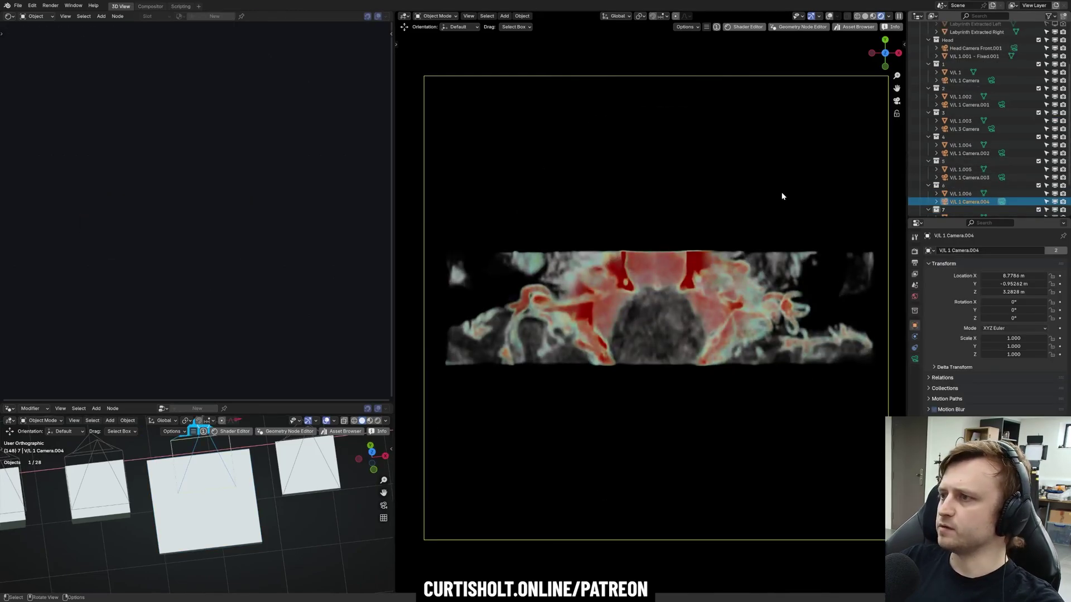
Slide the V/L 1.006 volume's mesh vertically in Edit Mode to cut through different inner-ear slices, undoing one move
scroll(238, 486, up, 3)
middle_drag(239, 485, 265, 463)
click(212, 490)
key(Tab)
mouse_move(197, 457)
mouse_down()
mouse_move(199, 445)
mouse_move(196, 458)
mouse_up()
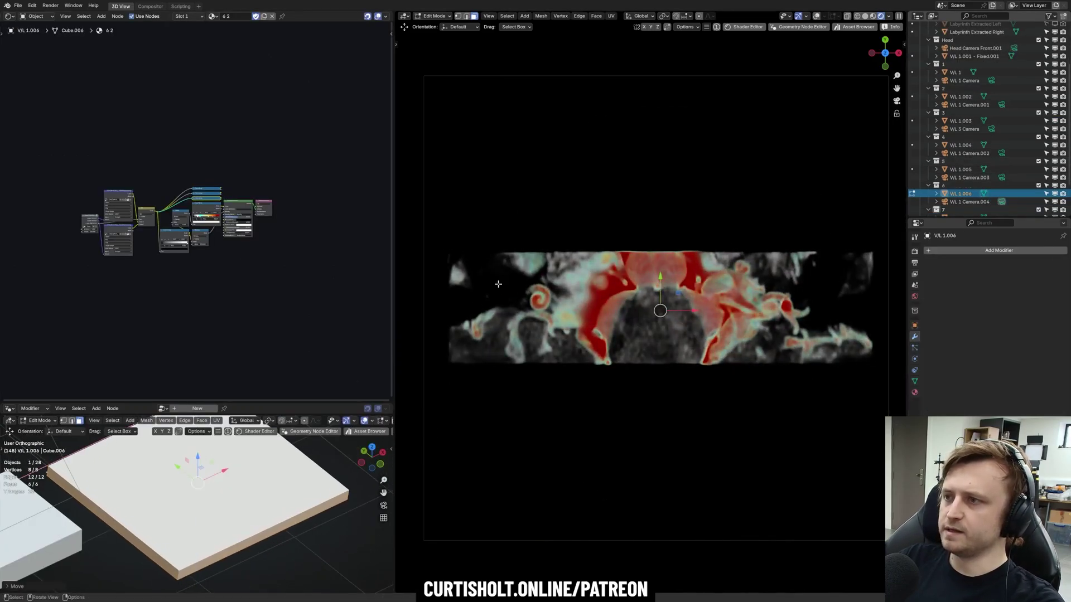
scroll(498, 283, up, 5)
scroll(205, 465, down, 5)
key(ctrl+z)
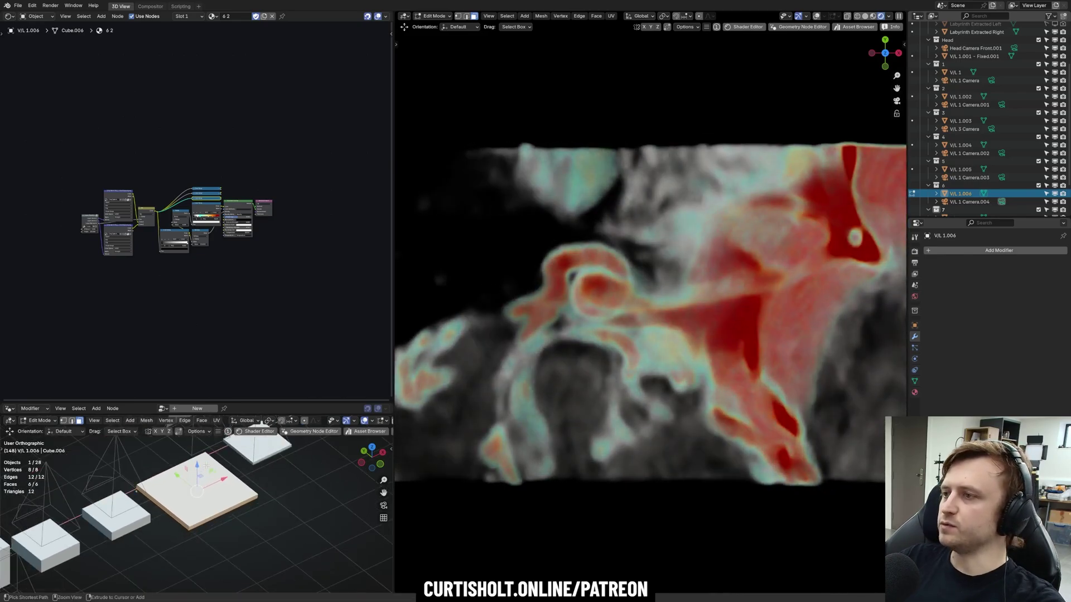
scroll(206, 465, down, 3)
key(Tab)
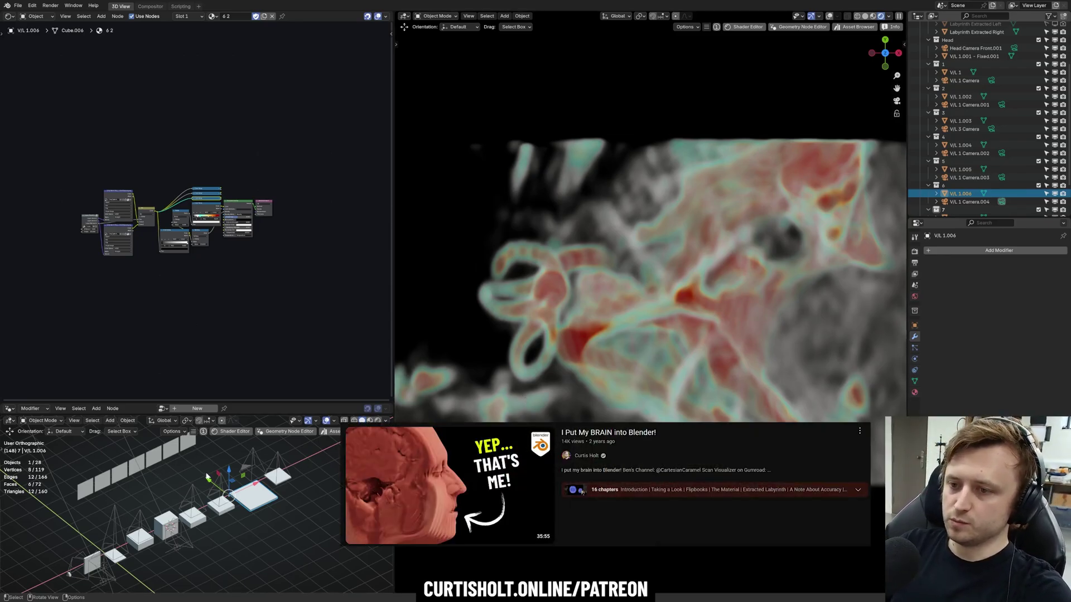
Make Head Camera Side the active scene camera and frame its view of the extracted labyrinth
middle_drag(207, 521, 149, 508)
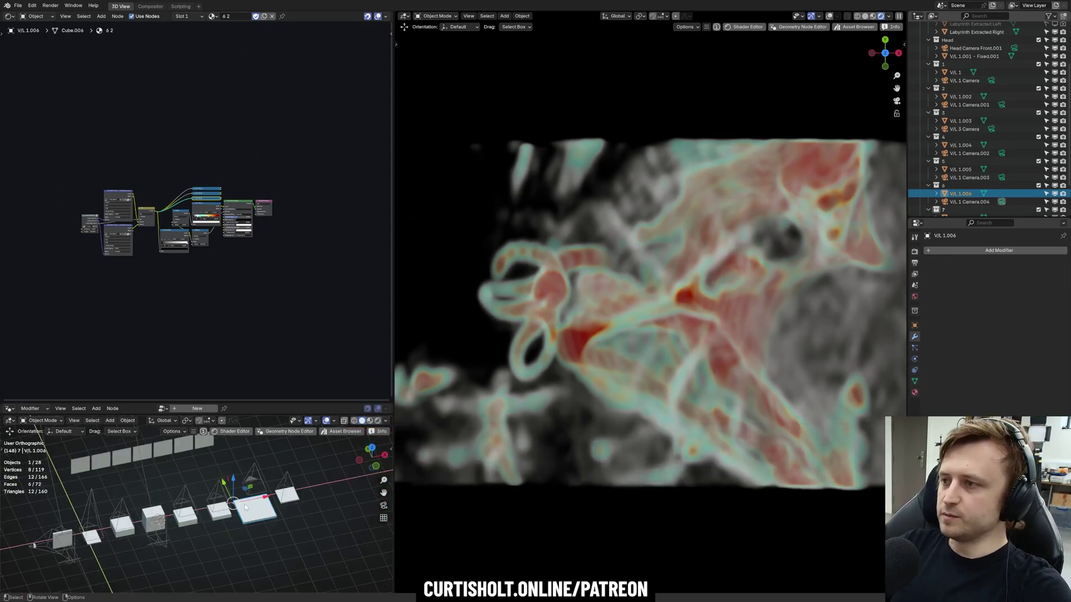
scroll(970, 134, up, 3)
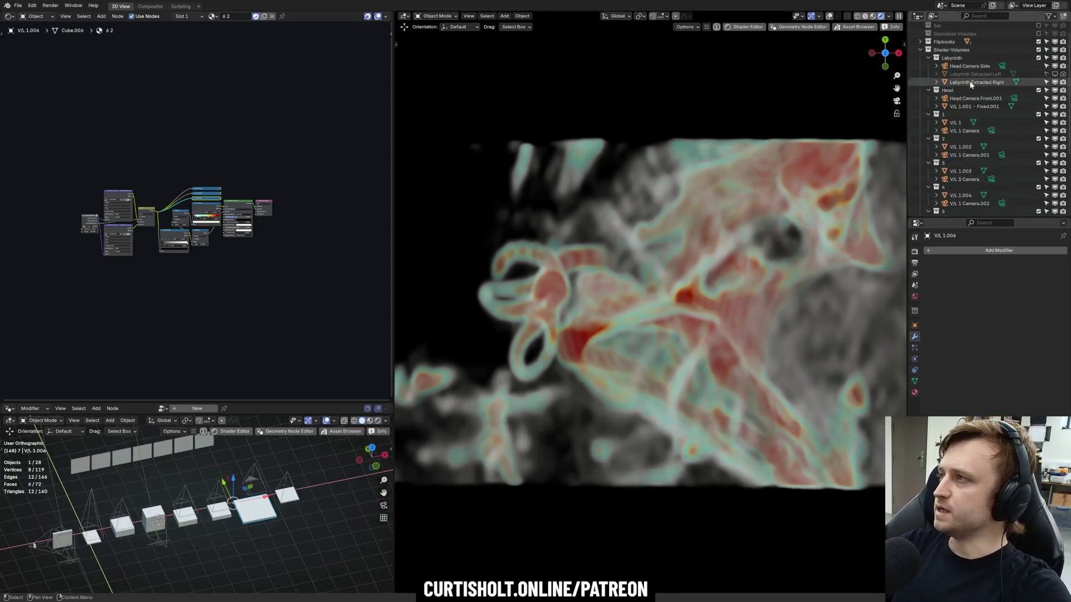
click(73, 555)
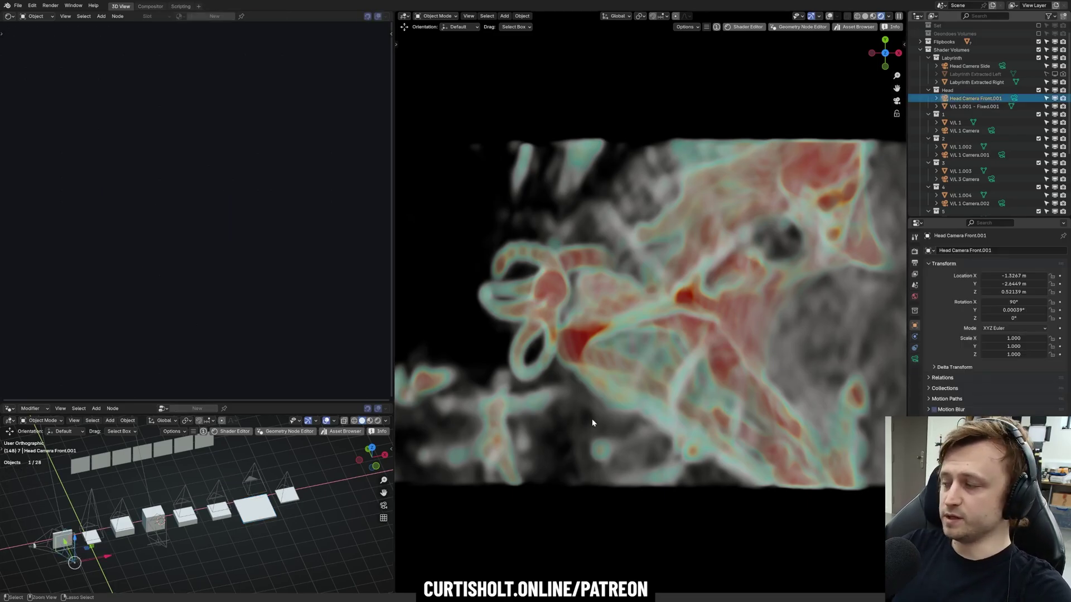
key(ctrl+KP_0)
key(Home)
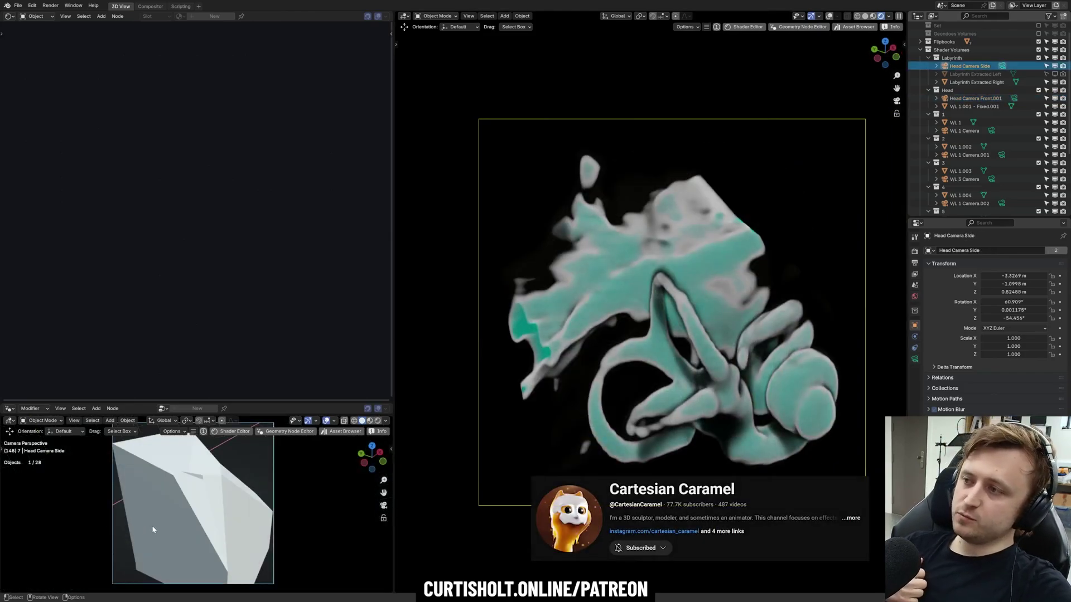
Examine the extracted labyrinth volume up close from several angles outside the camera view
middle_drag(603, 344, 712, 307)
key(KP_Decimal)
scroll(614, 330, up, 1)
scroll(614, 331, up, 4)
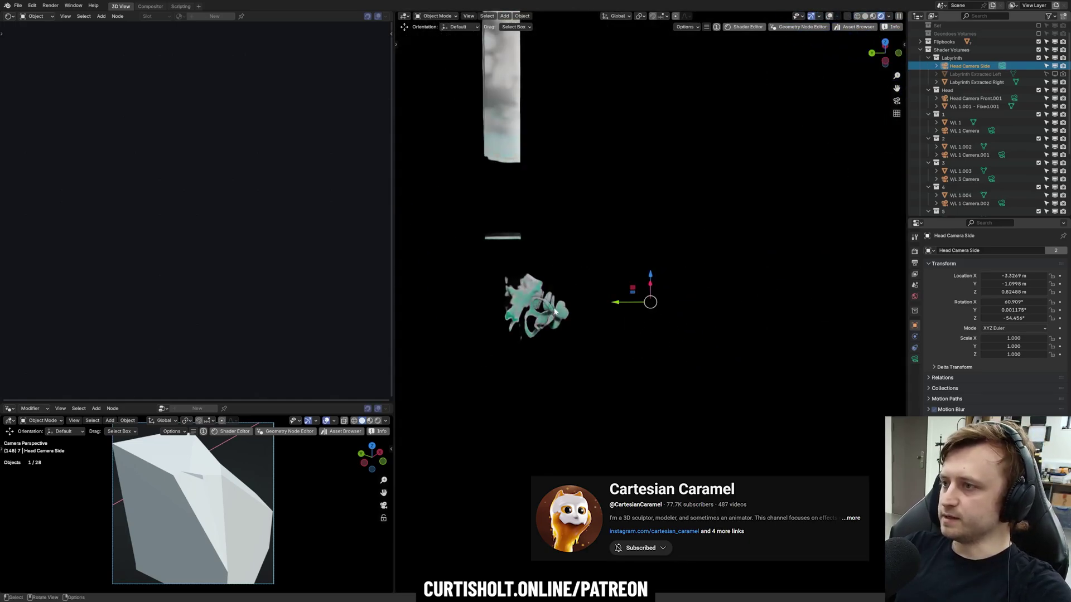
scroll(713, 324, up, 6)
shift+middle_drag(613, 330, 689, 349)
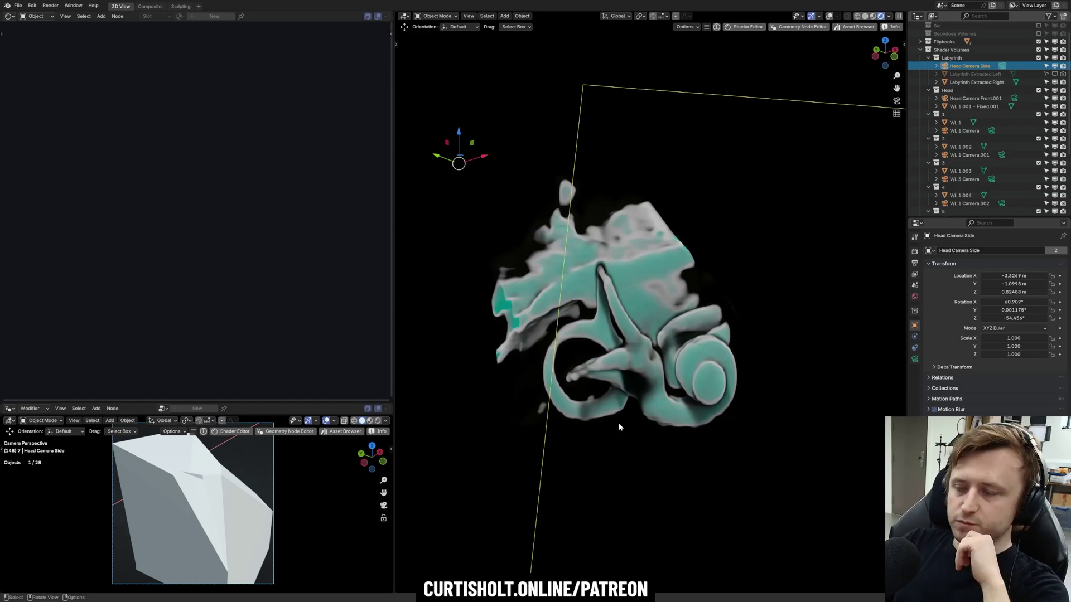
Examine the sliced head volume and the neighbouring brain volumes from the side and the front
scroll(618, 423, down, 10)
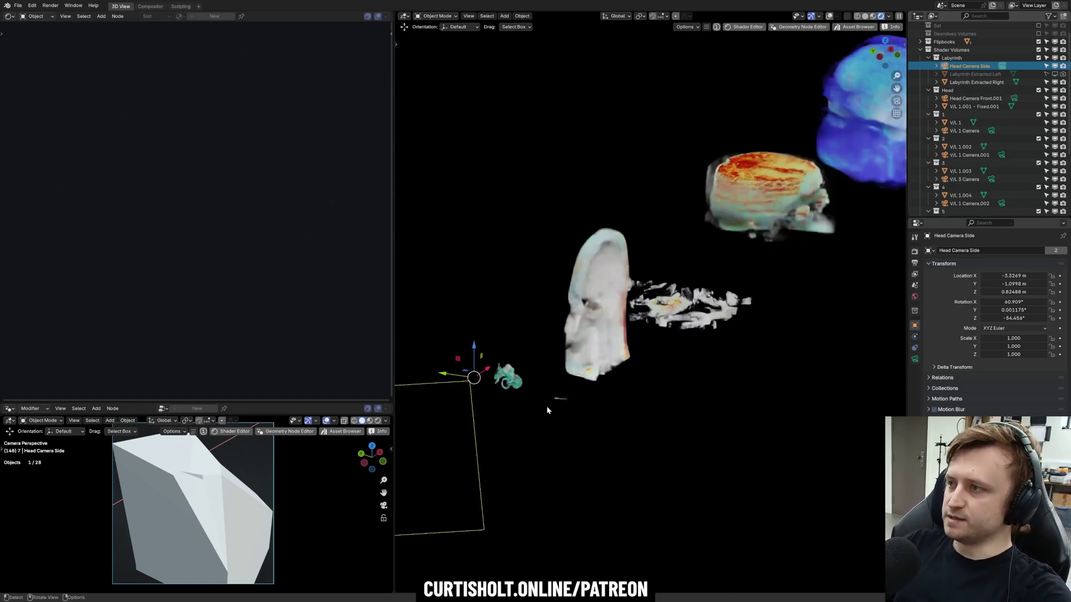
middle_drag(546, 410, 590, 387)
shift+middle_drag(495, 395, 535, 349)
click(535, 348)
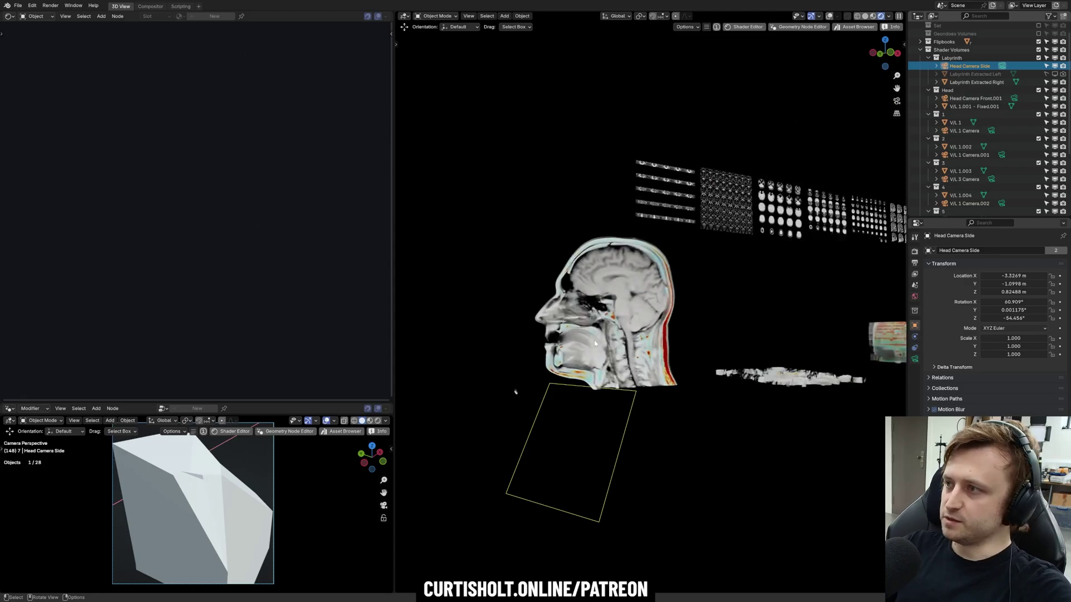
middle_drag(524, 397, 590, 411)
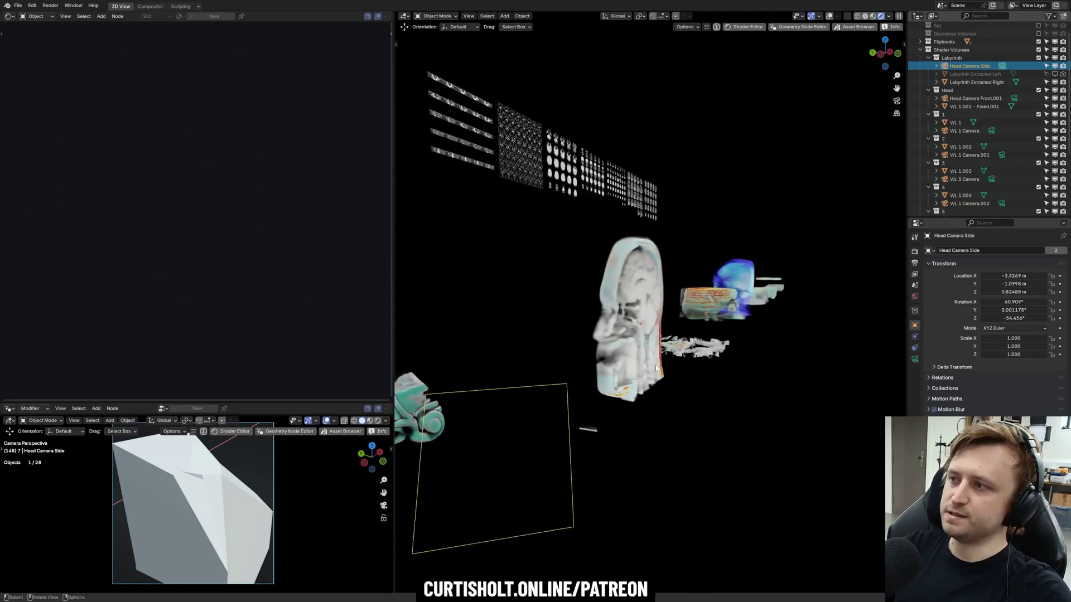
alt+middle_click(746, 295)
scroll(745, 295, up, 6)
mouse_move(691, 328)
middle_down()
mouse_move(756, 335)
mouse_move(687, 340)
middle_up()
key(KP_1)
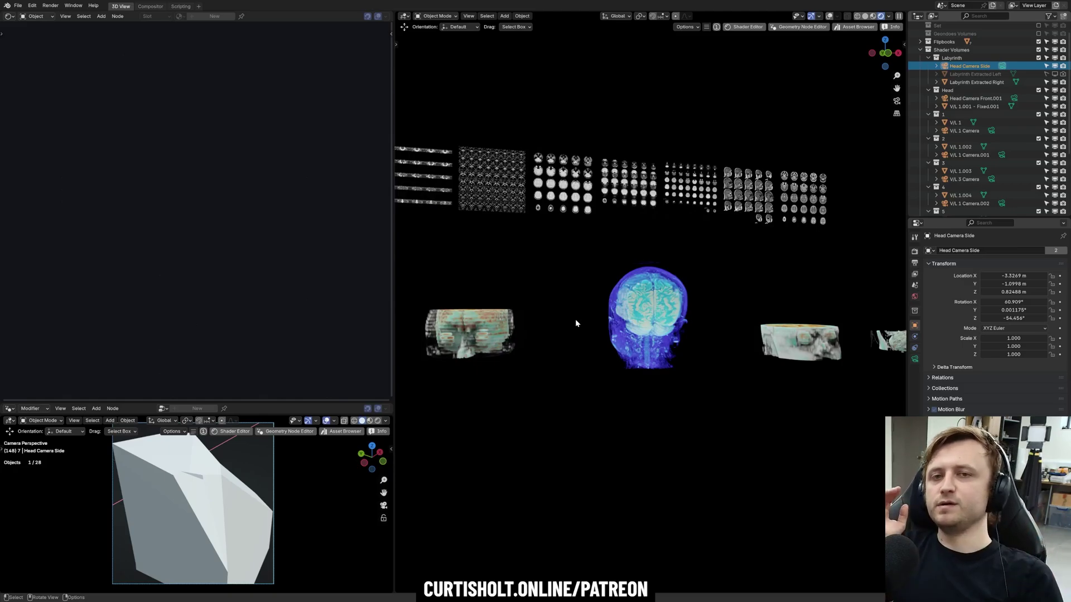
Select the V/L 1.004 volume and show its Color Ramp and Principled Volume nodes up close
scroll(658, 367, down, 9)
mouse_move(658, 367)
middle_down()
mouse_move(637, 386)
mouse_move(637, 324)
mouse_move(598, 333)
mouse_move(668, 362)
middle_up()
scroll(638, 323, up, 3)
middle_drag(765, 363, 753, 404)
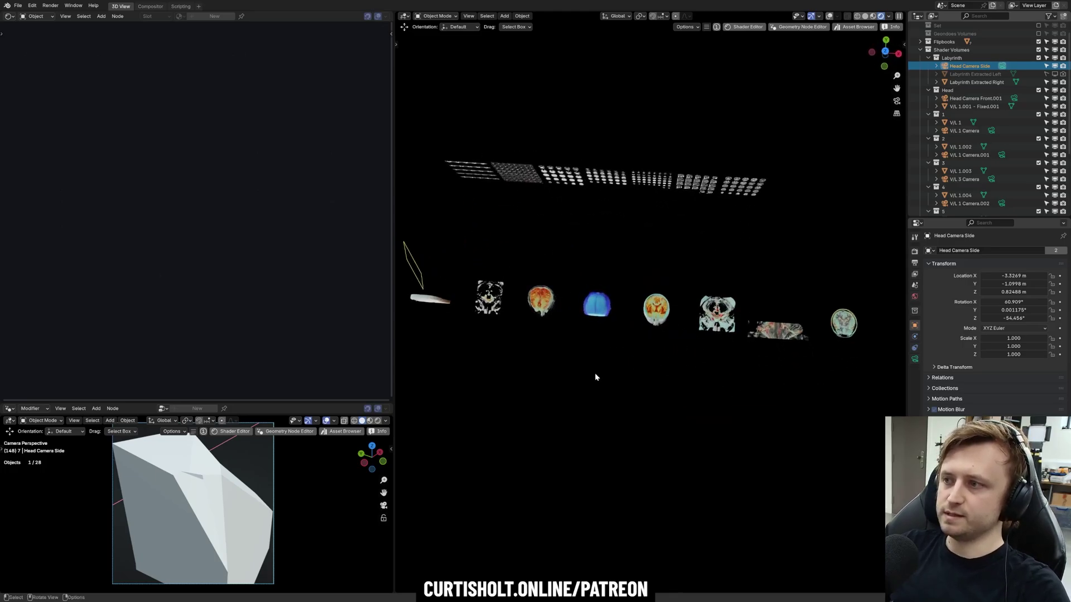
middle_drag(594, 373, 602, 326)
scroll(613, 329, up, 7)
click(661, 341)
scroll(257, 201, up, 8)
middle_drag(258, 198, 228, 191)
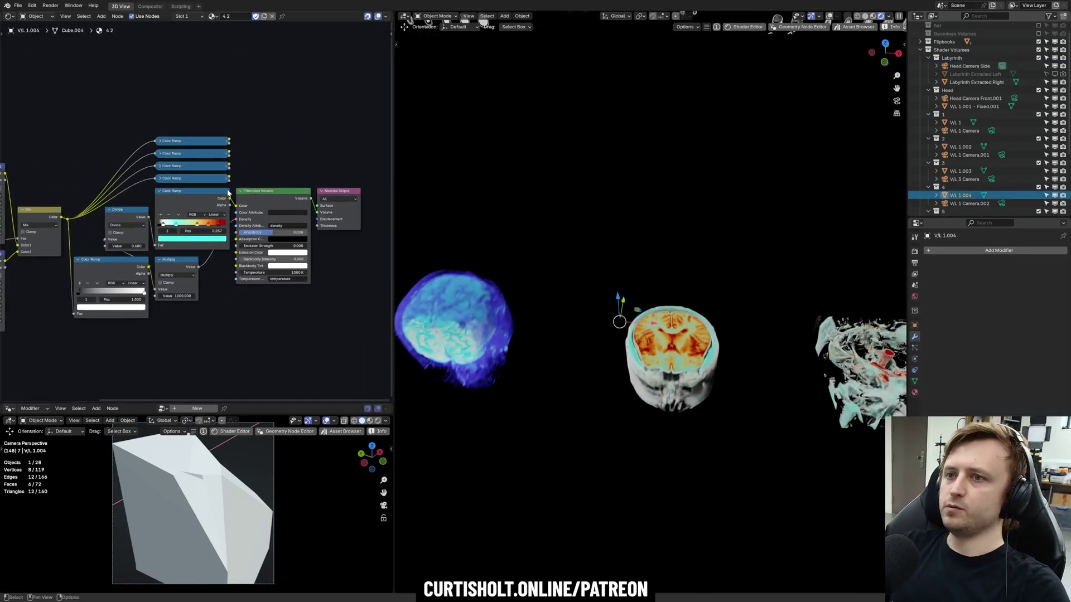
Try the collapsed alternative Color Ramp nodes on the Principled Volume's Color input to compare color schemes on V/L 1.004
drag(229, 176, 236, 205)
shift+middle_drag(603, 379, 525, 279)
scroll(557, 337, up, 3)
scroll(525, 280, up, 3)
drag(229, 153, 236, 205)
drag(229, 141, 236, 205)
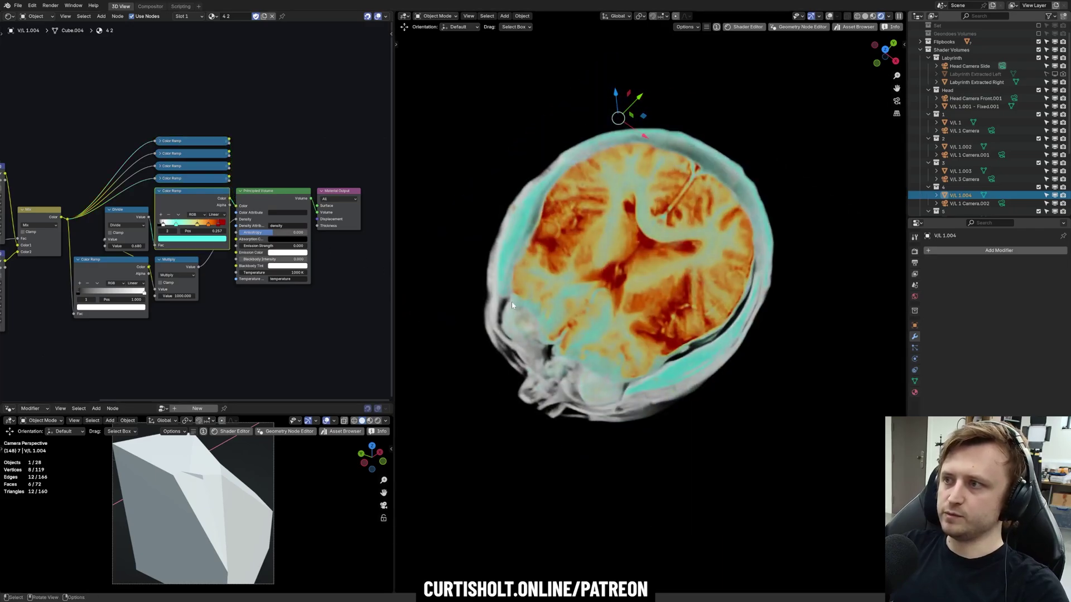
middle_drag(510, 301, 660, 303)
scroll(571, 329, down, 5)
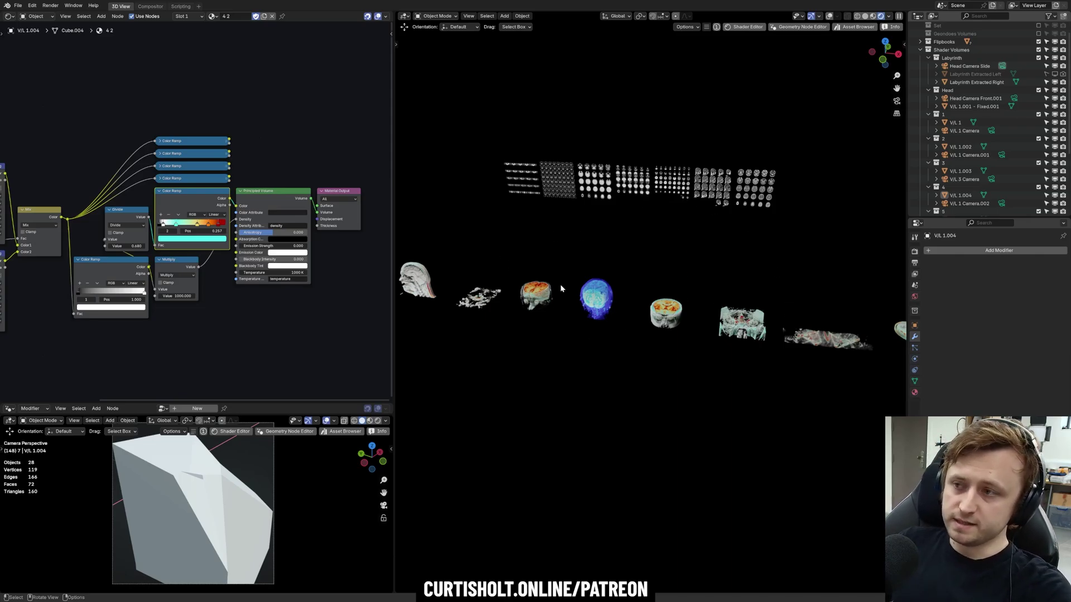
Examine the row of sliced brain volumes from above, up close and beside their flipbook images
middle_drag(561, 288, 635, 349)
scroll(631, 305, up, 5)
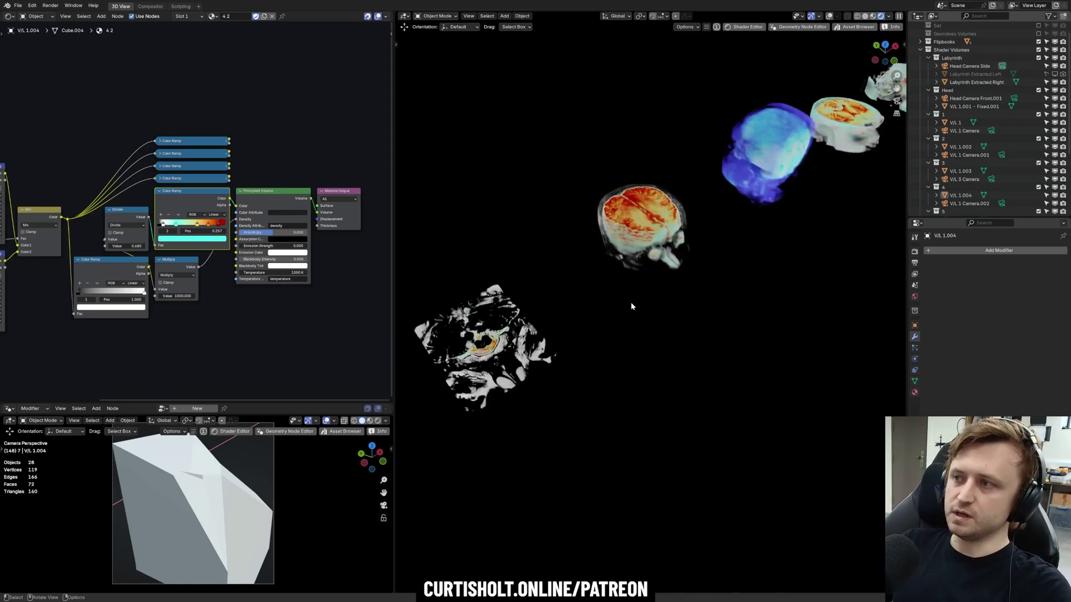
scroll(666, 357, up, 4)
scroll(667, 362, down, 8)
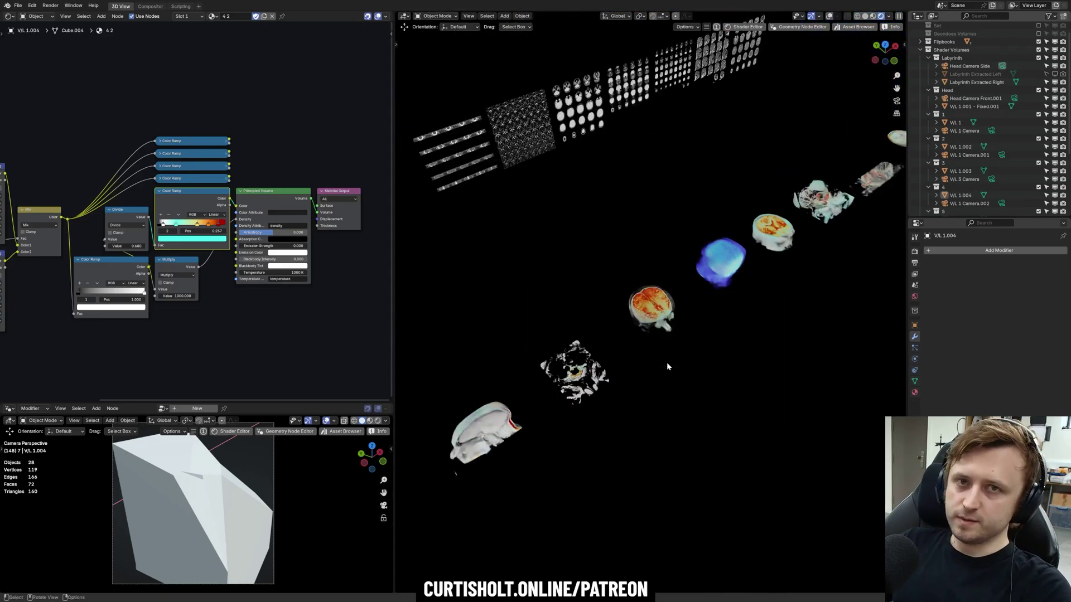
middle_drag(667, 367, 601, 276)
scroll(568, 307, up, 7)
key(KP_3)
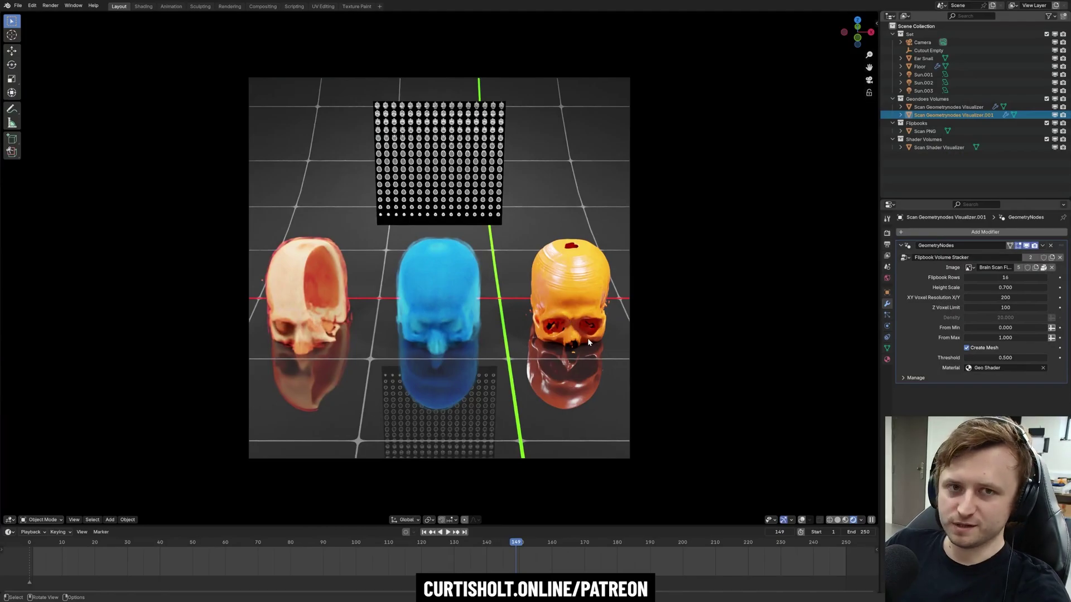
Examine the cutaway, blue and orange skull visualizers and the small ear model in the reflective floor scene
middle_drag(588, 339, 577, 340)
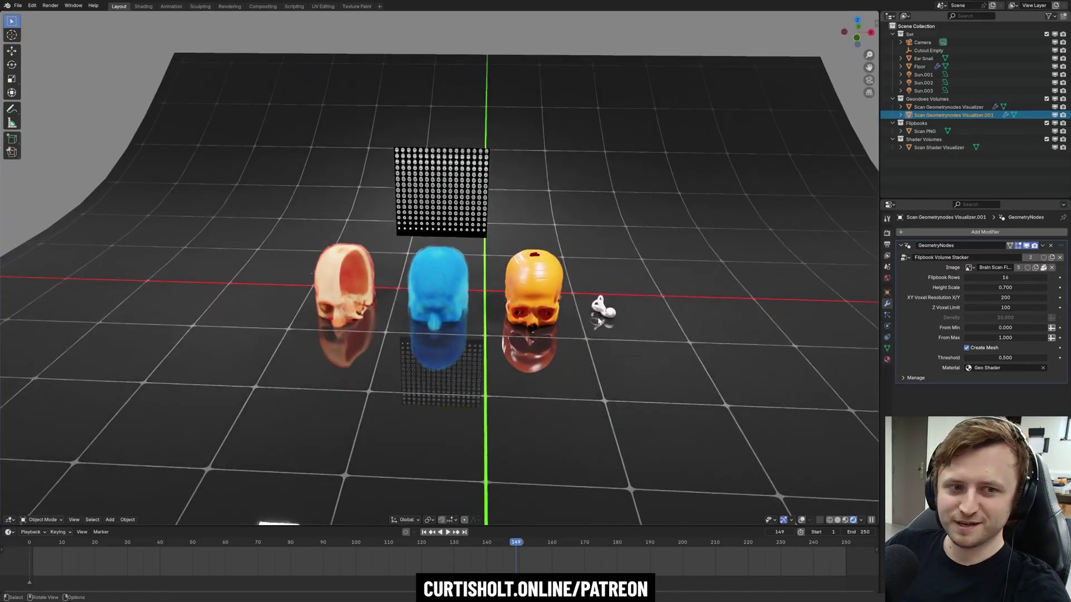
shift+middle_drag(743, 373, 587, 322)
scroll(587, 323, up, 12)
scroll(587, 326, down, 2)
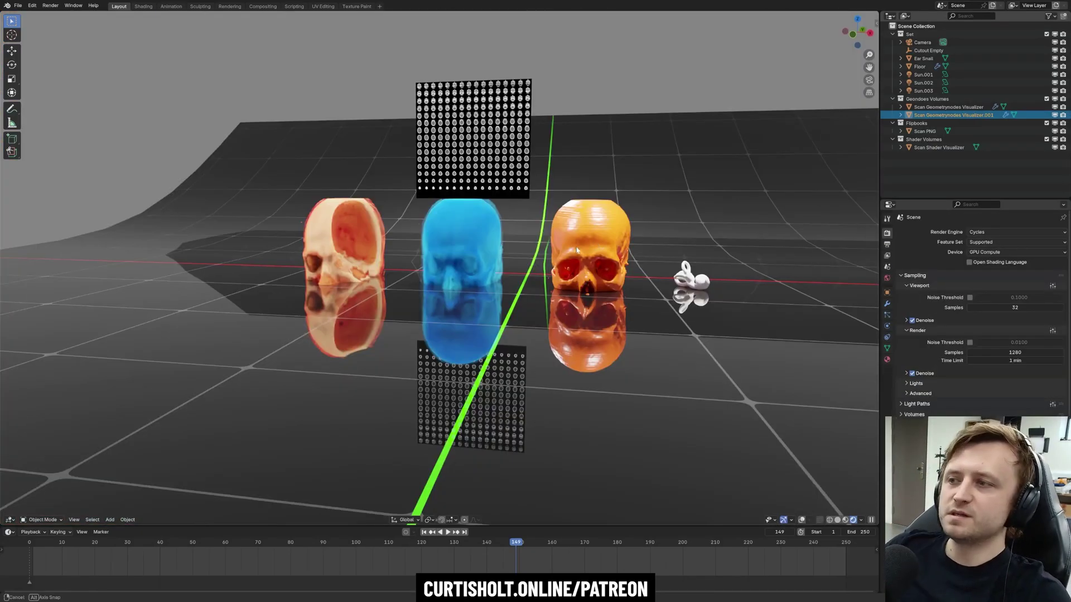
middle_drag(552, 286, 568, 281)
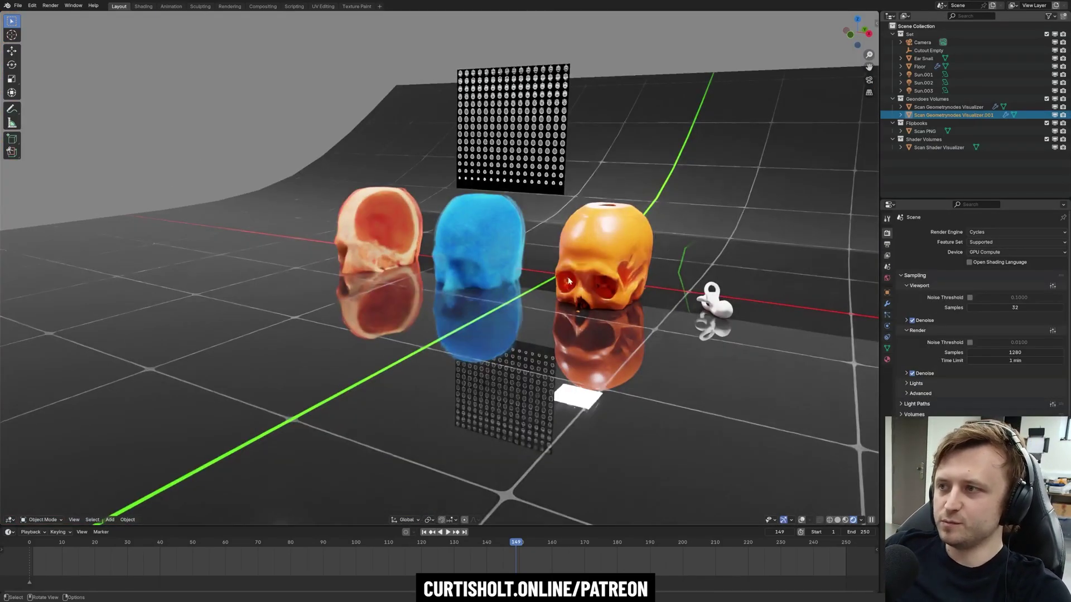
key(z)
click(499, 258)
middle_drag(416, 316, 430, 305)
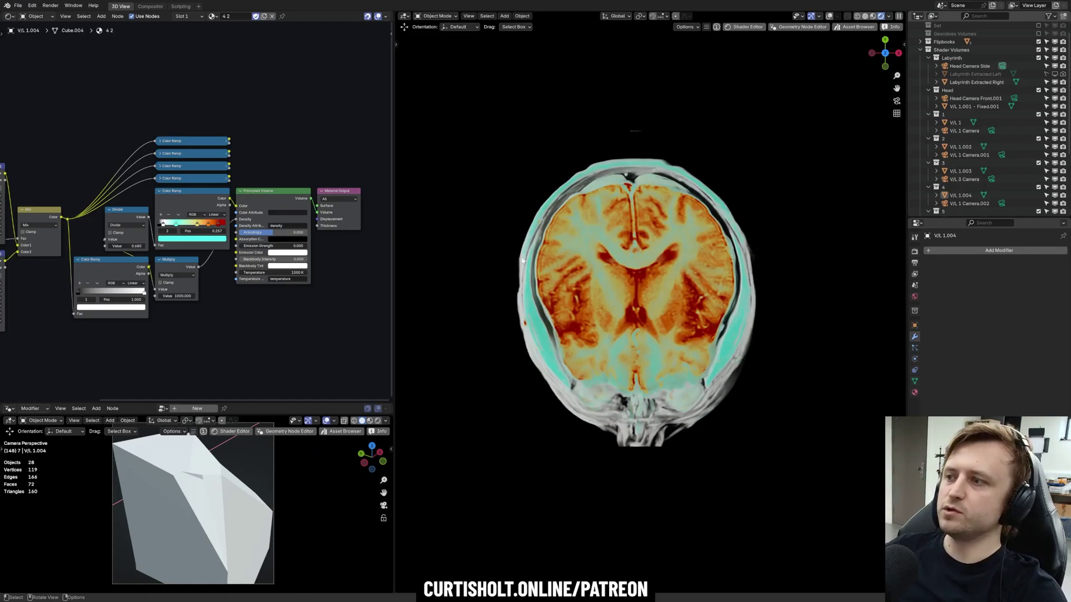
Select the blue V/L 1.003 head volume in the row to show its shader nodes
scroll(574, 357, down, 5)
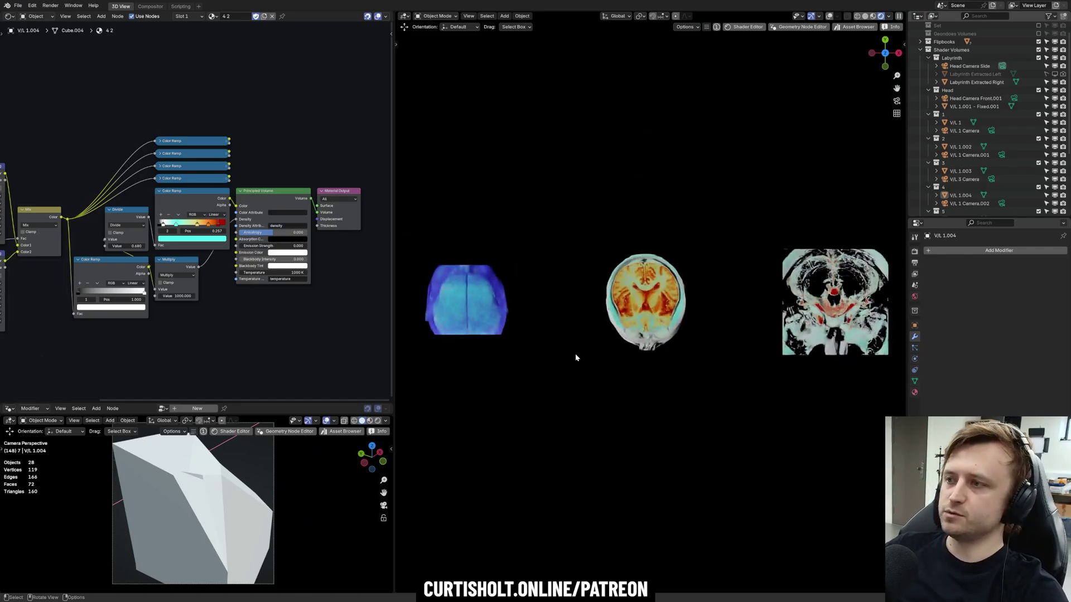
middle_drag(574, 358, 629, 334)
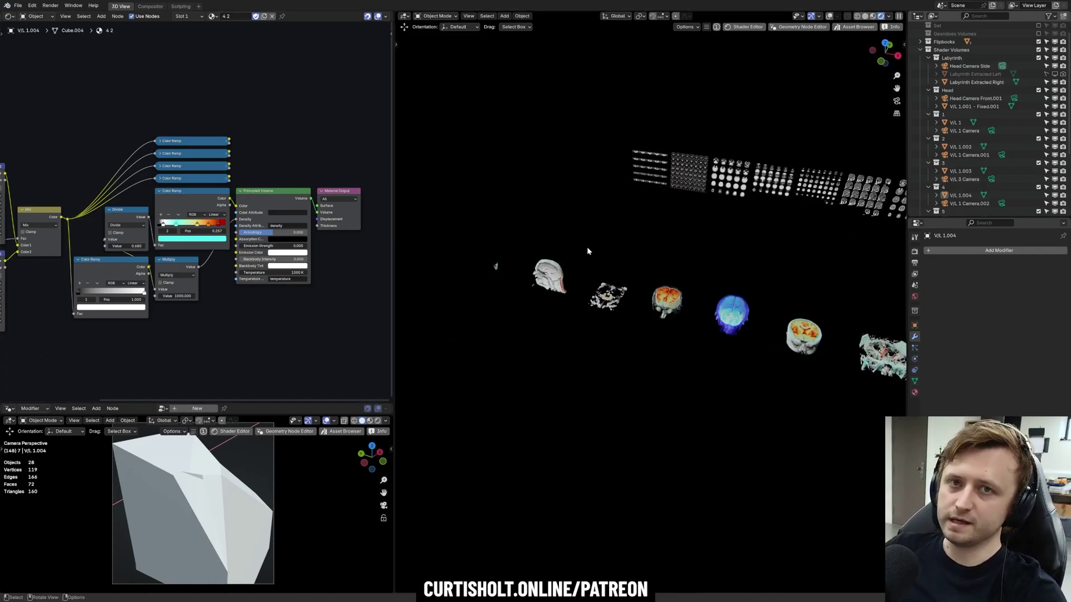
scroll(584, 247, up, 2)
shift+middle_drag(742, 315, 629, 274)
scroll(629, 277, up, 2)
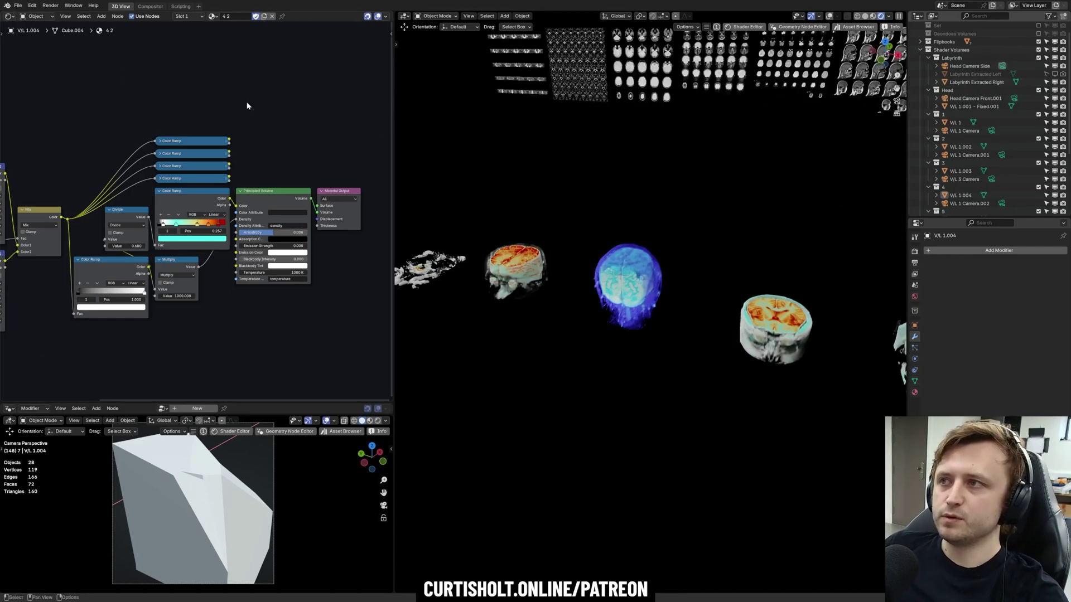
shift+middle_drag(493, 187, 450, 232)
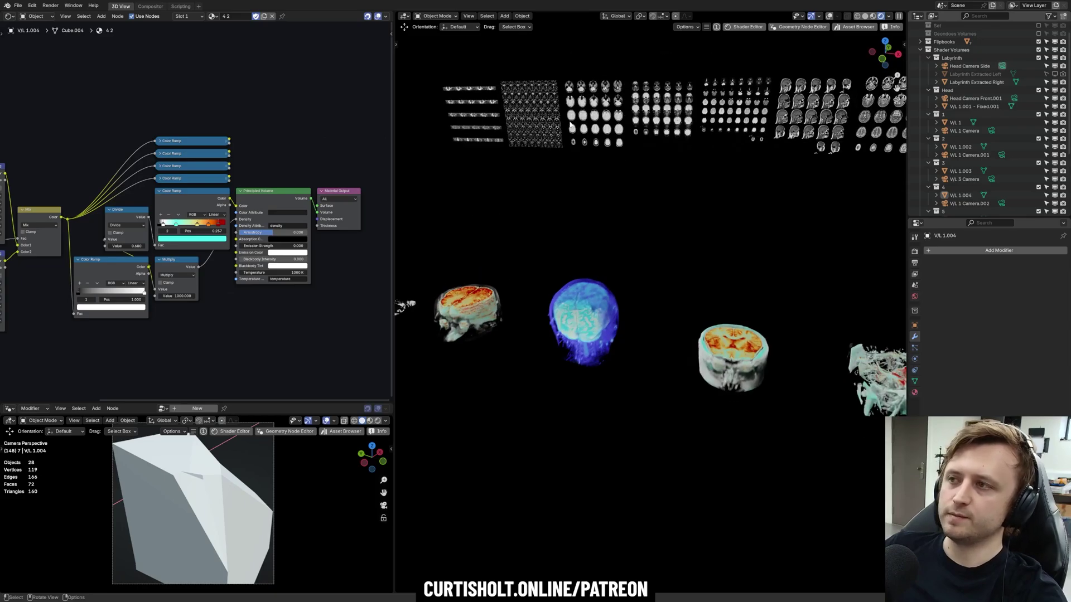
click(676, 119)
click(575, 331)
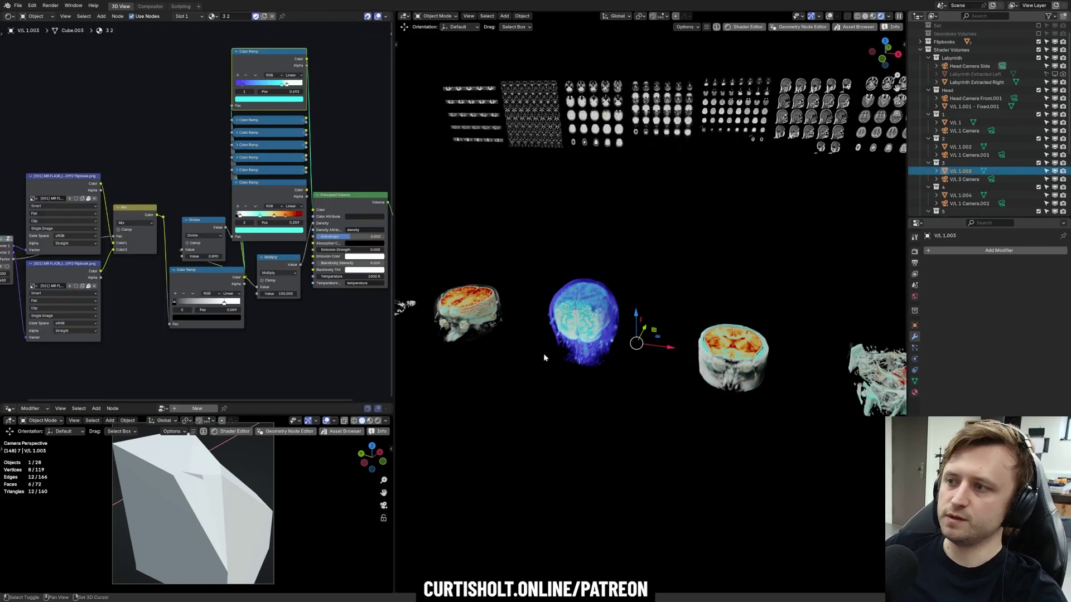
Try a T1W_SE_sag flipbook in the first image texture of V/L 1.003, then restore the FLAIR flipbook
shift+middle_drag(543, 353, 571, 315)
scroll(571, 315, up, 3)
middle_drag(268, 279, 283, 274)
click(111, 175)
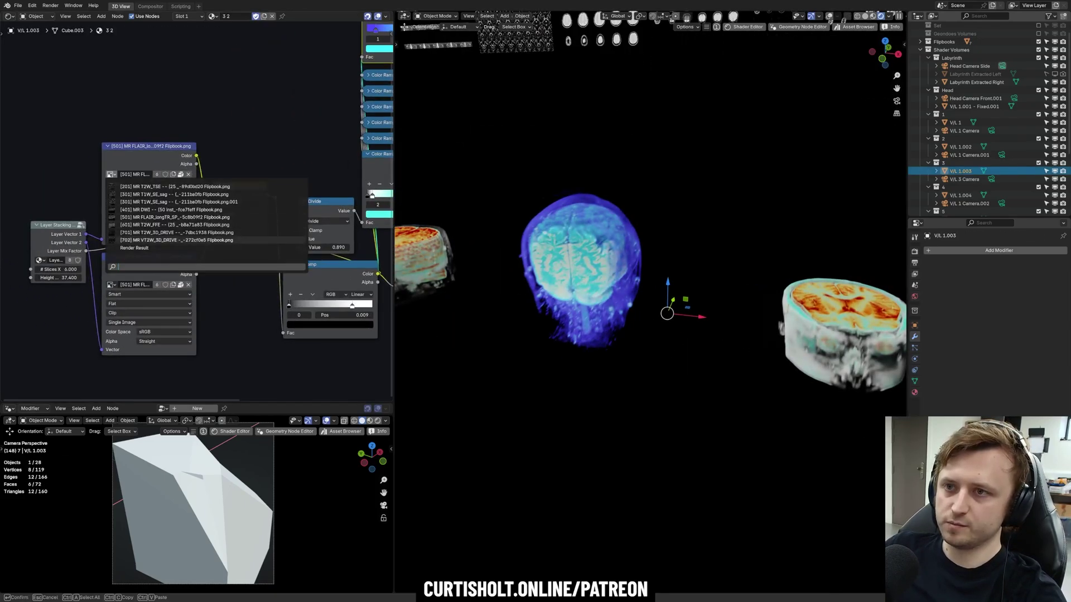
mouse_move(167, 202)
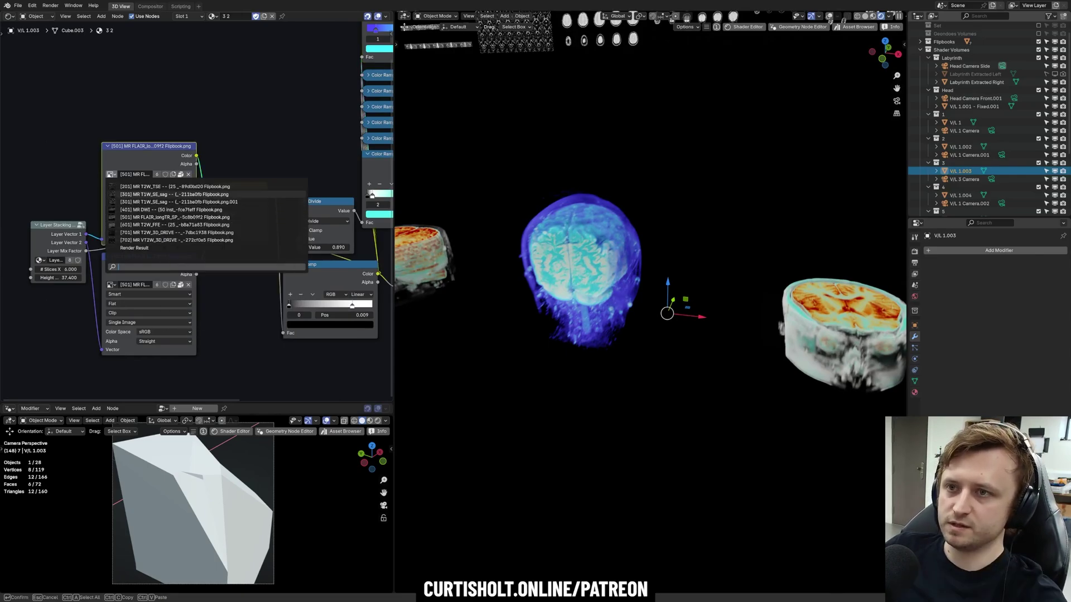
click(162, 200)
middle_drag(595, 257, 552, 312)
key(ctrl+z)
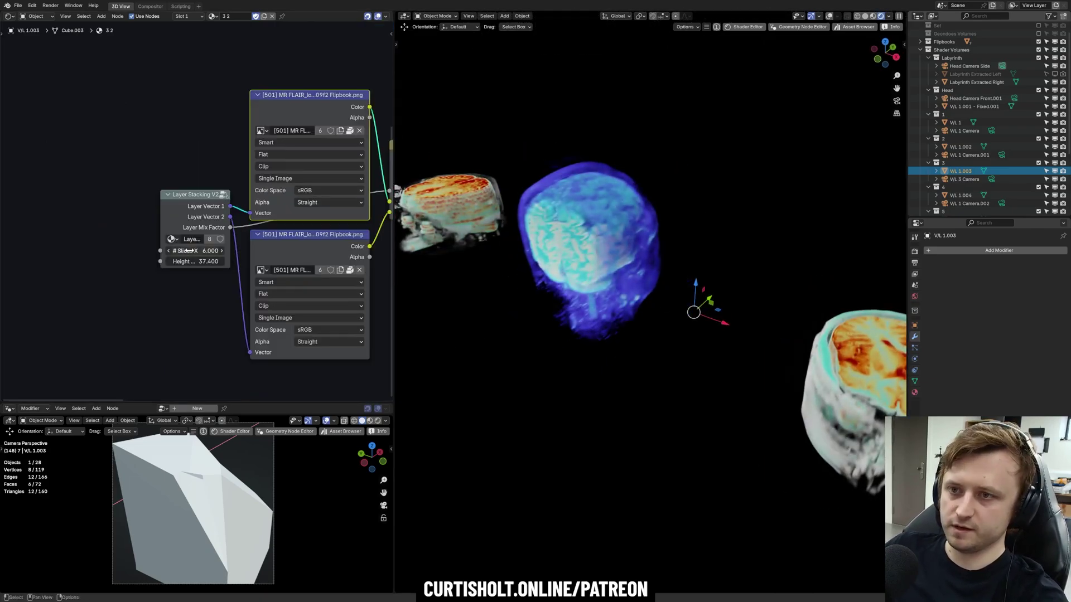
mouse_move(188, 251)
mouse_down()
mouse_move(175, 251)
mouse_move(190, 262)
mouse_move(162, 261)
mouse_move(171, 261)
mouse_up()
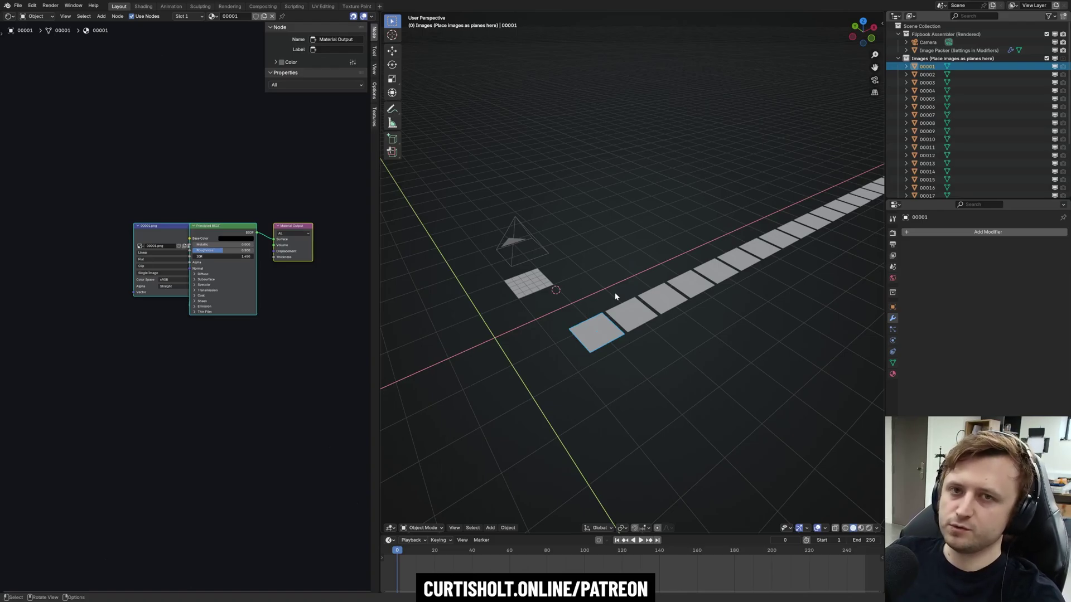
Select the Image Packer grid beside the row of image planes in the flipbook packer file
middle_drag(642, 306, 655, 317)
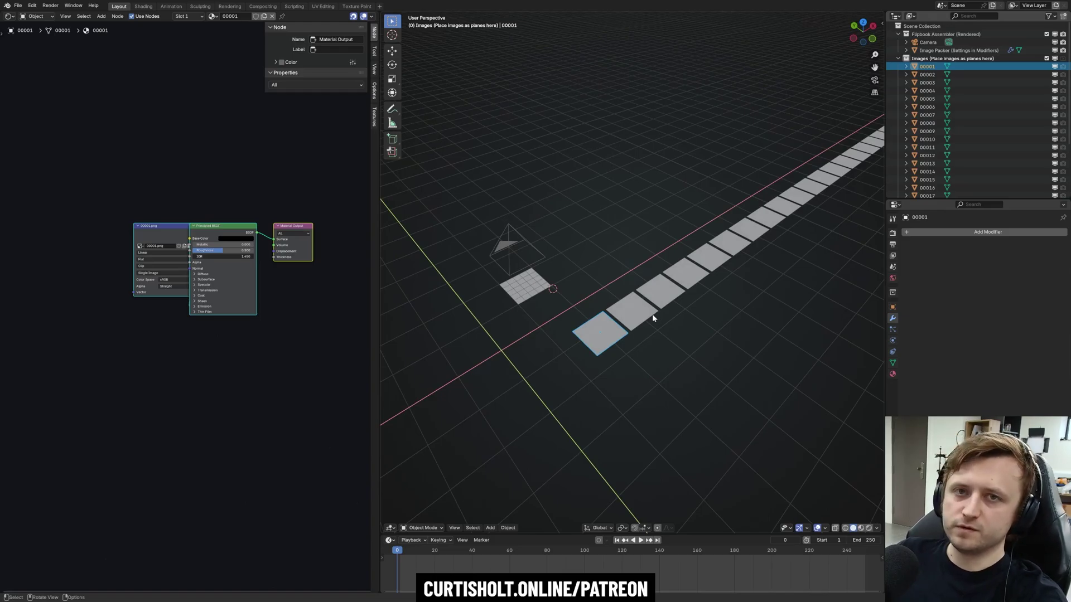
scroll(653, 316, up, 3)
shift+middle_drag(459, 326, 550, 324)
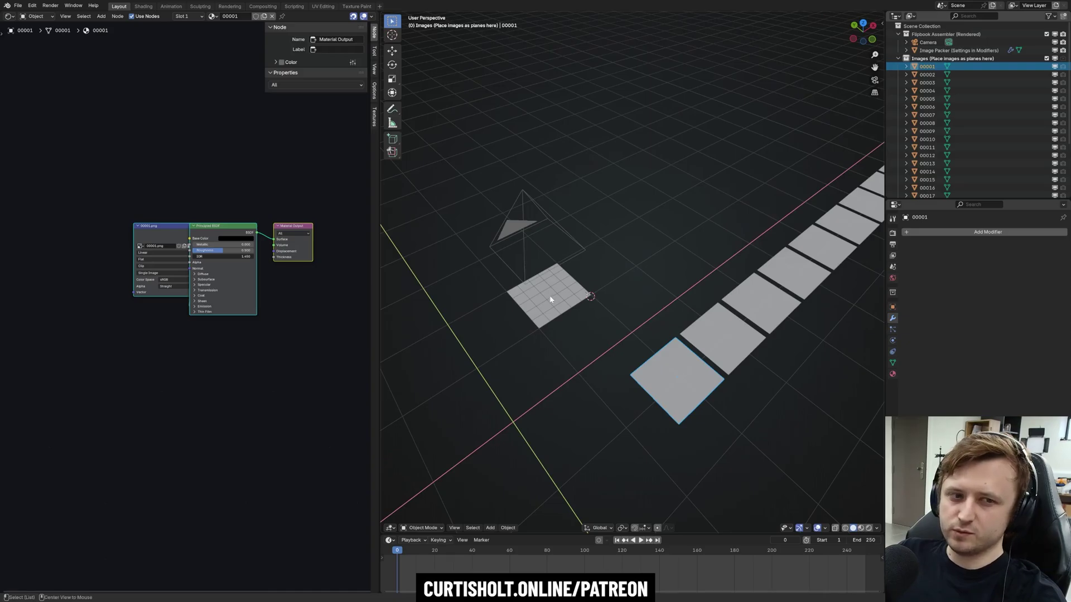
alt+middle_click(551, 296)
click(632, 275)
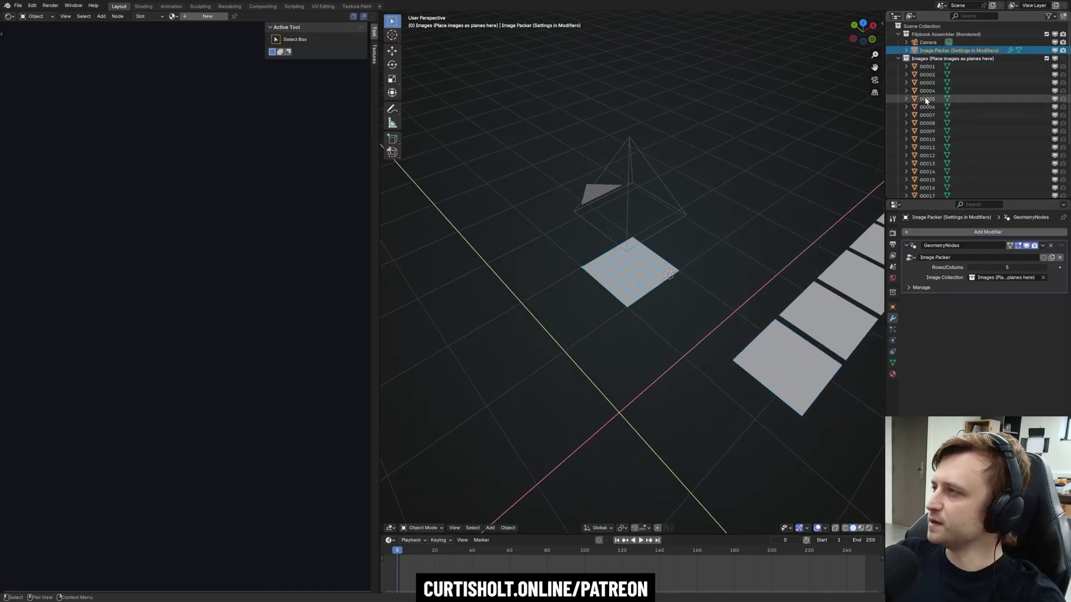
Switch the viewport to rendered shading to show the image planes and the packed grid
middle_drag(820, 173, 602, 167)
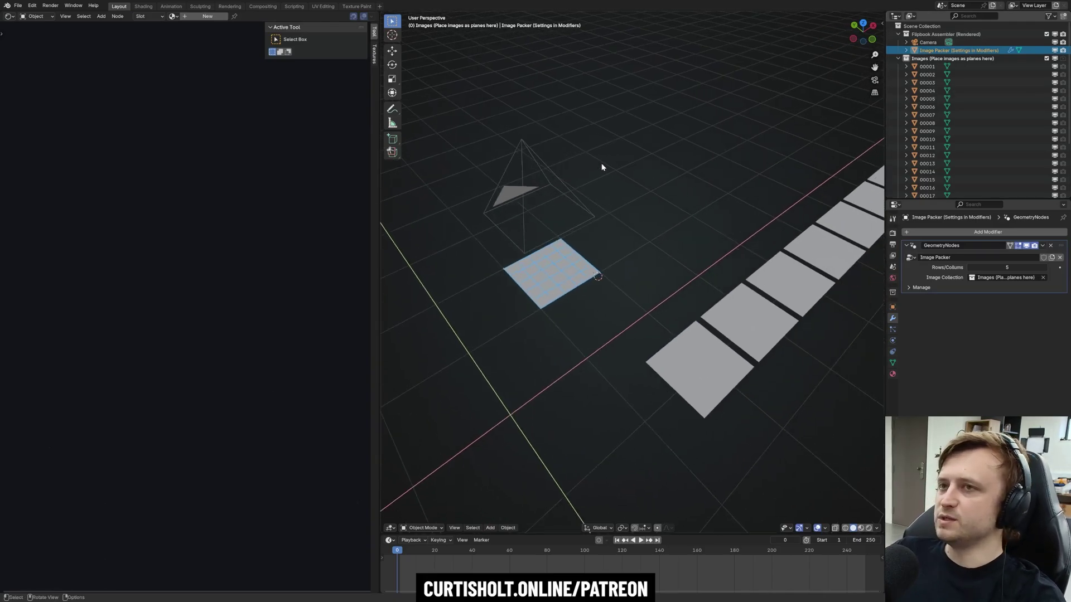
key(z)
click(677, 145)
shift+middle_drag(697, 156, 590, 170)
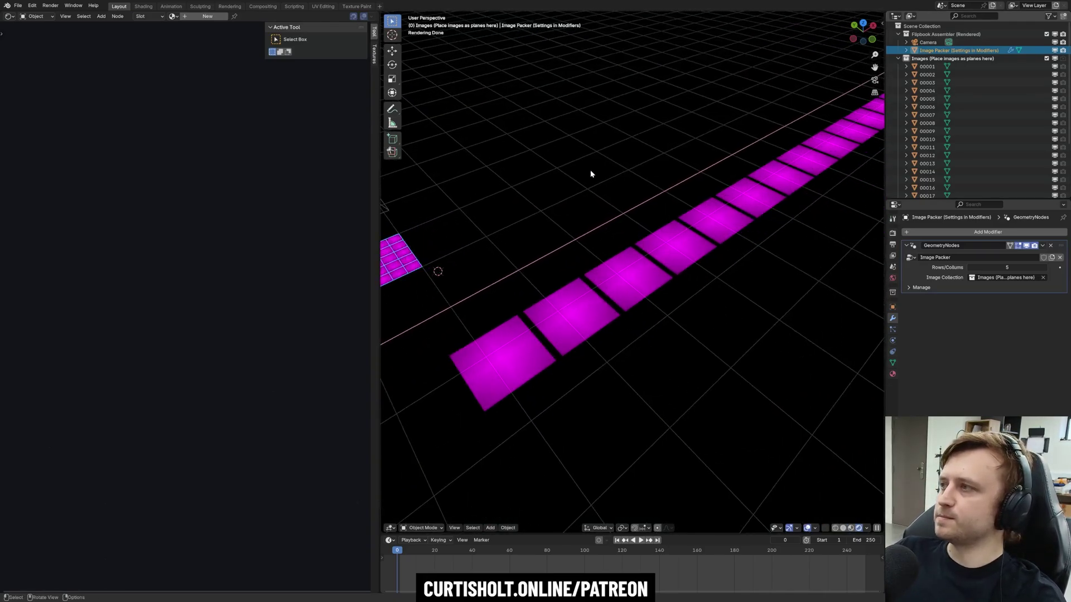
scroll(625, 172, down, 2)
Try the Import Images command with the "Images (Place images as planes here)" collection active, and cancel without importing
click(918, 58)
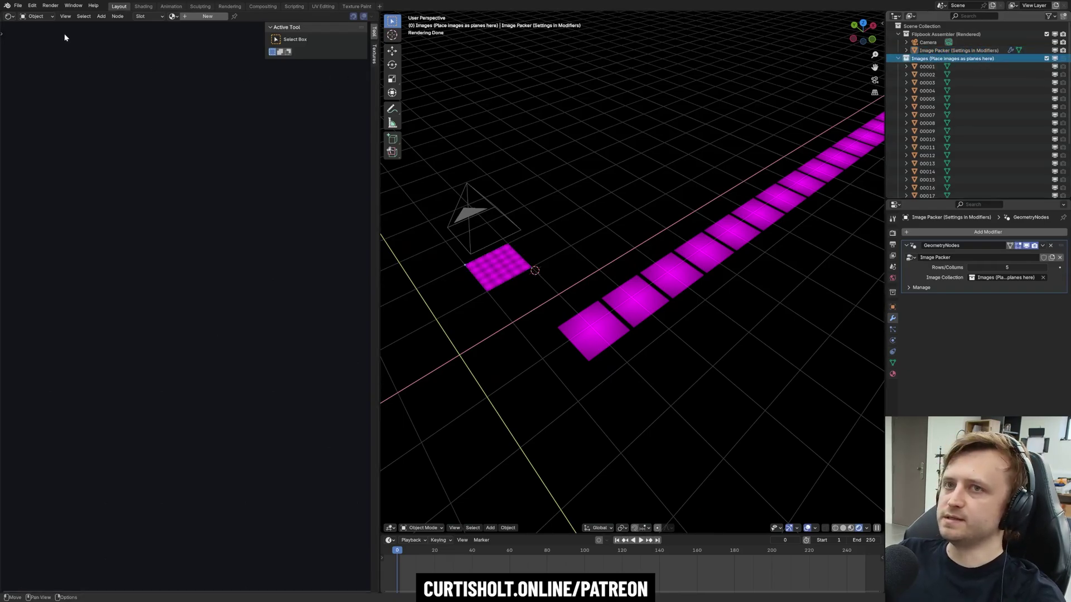
click(13, 8)
mouse_move(55, 120)
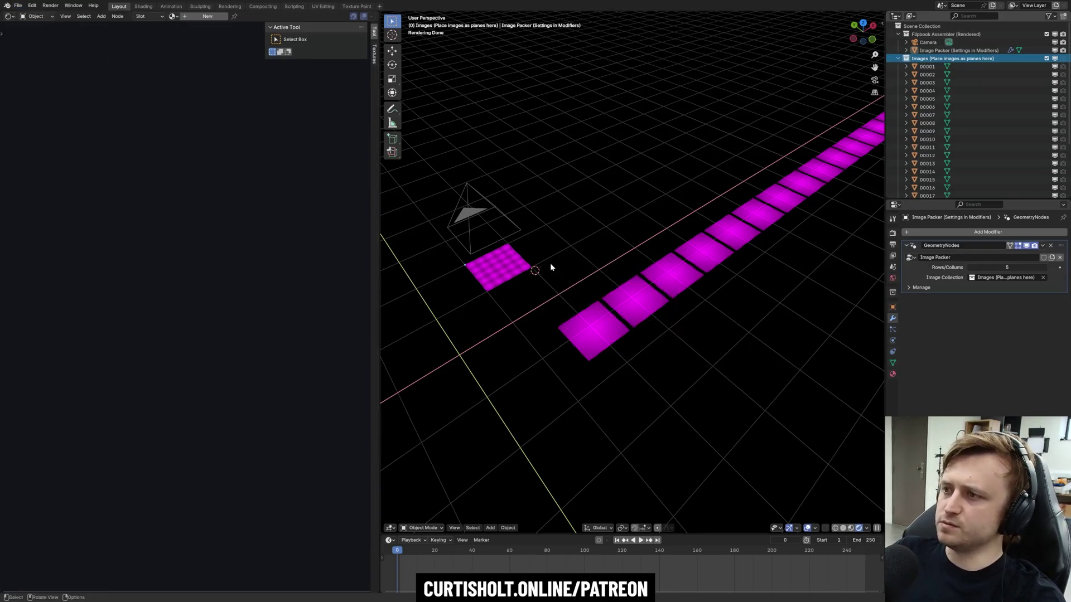
key(F3)
text(import image)
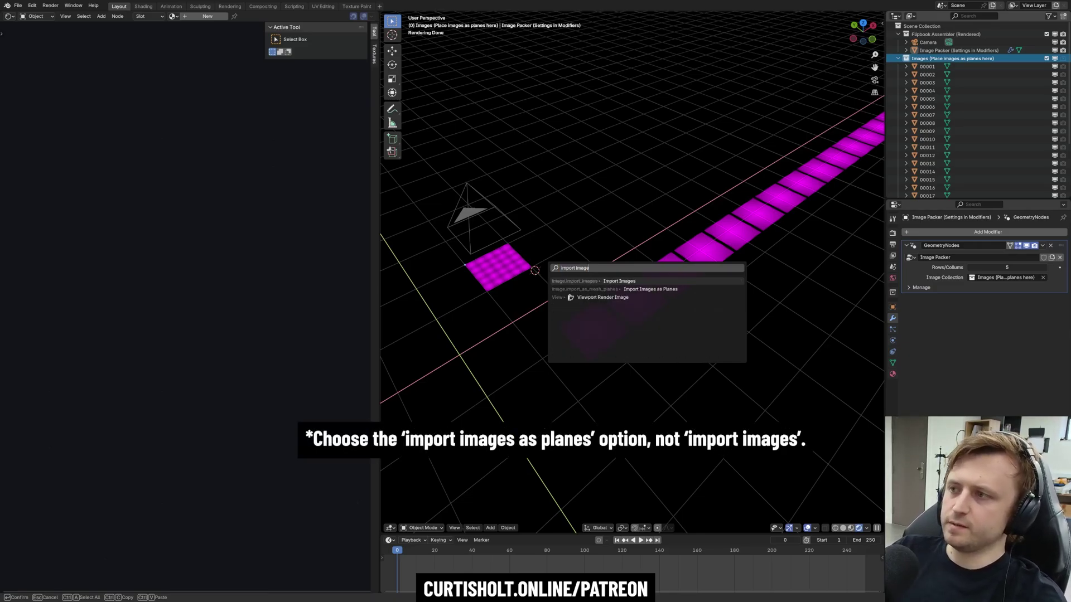
key(Return)
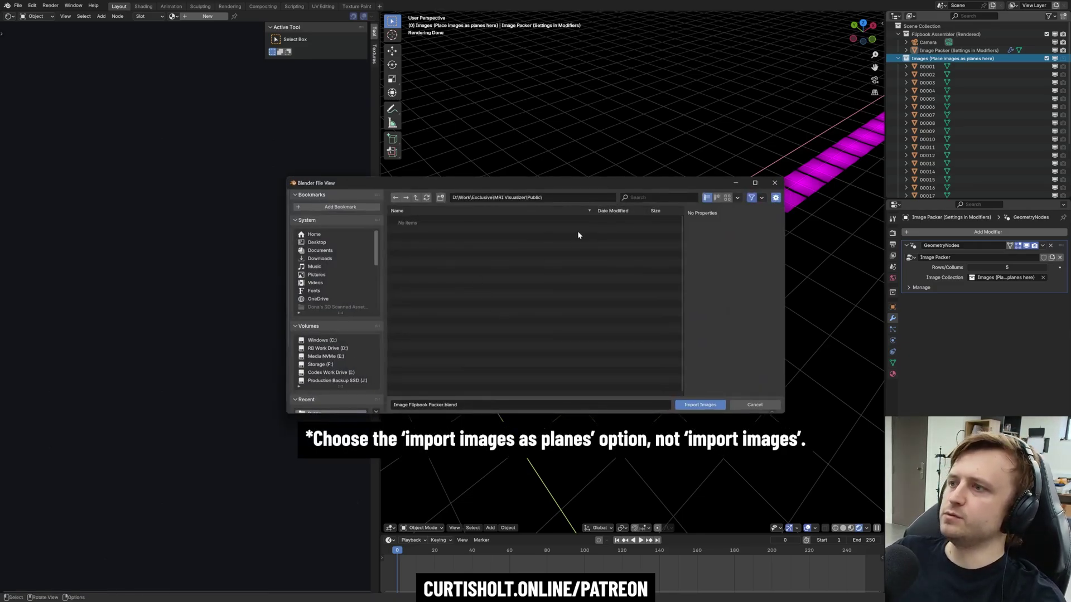
click(750, 410)
Select image plane 00001 and look through the numbered planes in the Images collection
middle_drag(719, 351, 544, 312)
scroll(467, 346, down, 1)
middle_drag(466, 346, 486, 343)
click(927, 67)
scroll(926, 158, down, 5)
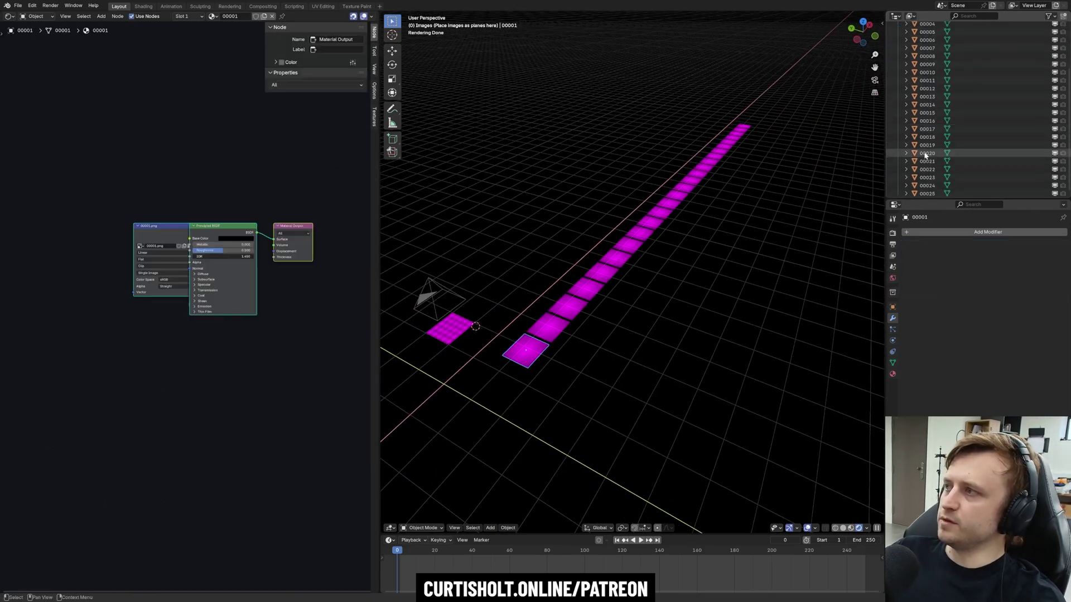
scroll(927, 160, up, 5)
Select the Image Packer object and center the view on its grid
click(957, 51)
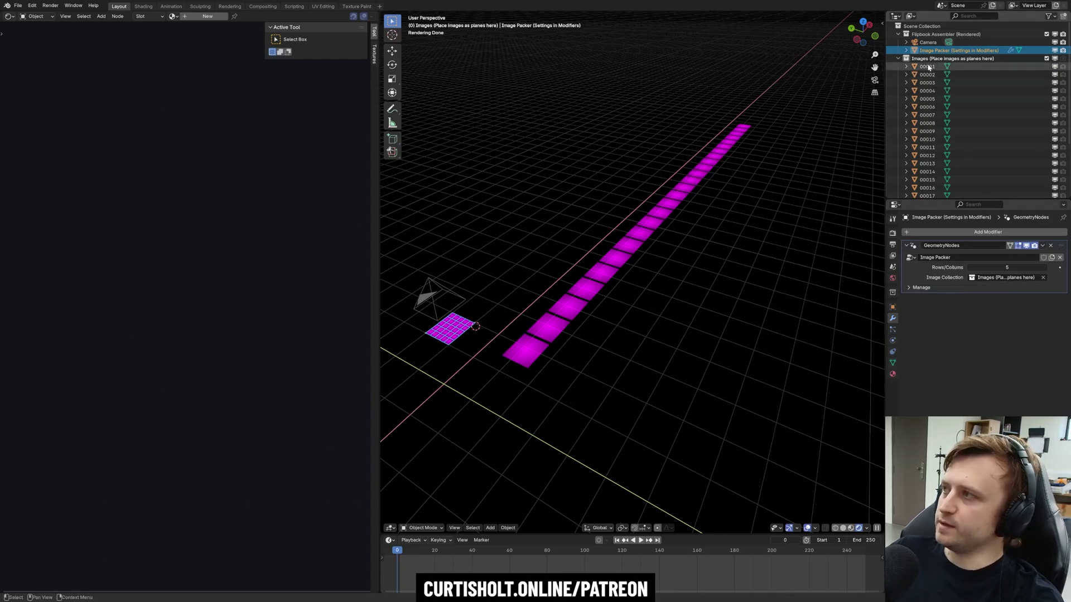
key(KP_Decimal)
middle_drag(667, 284, 725, 304)
Try different row and column counts on the Image Packer modifier and return to 5
mouse_move(1001, 267)
mouse_down()
mouse_move(948, 267)
mouse_move(1012, 268)
mouse_up()
key(ctrl+z)
middle_drag(767, 274, 741, 292)
scroll(742, 291, up, 1)
drag(987, 267, 977, 267)
scroll(653, 103, down, 3)
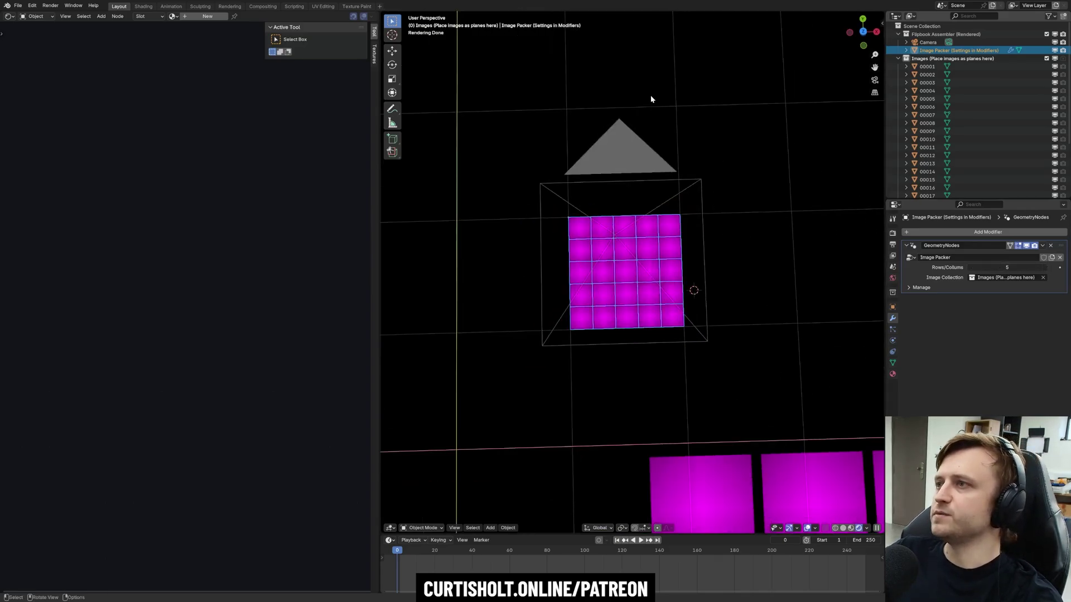
View the packed grid through the camera and set the Image Packer's row and column count to 4
key(KP_0)
scroll(658, 228, up, 4)
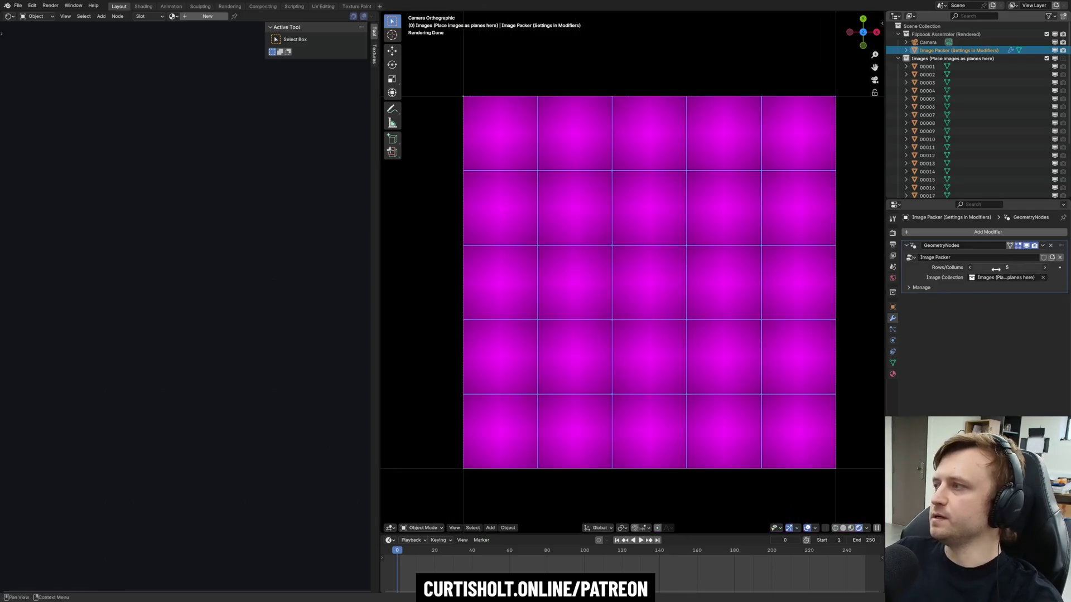
drag(996, 269, 989, 269)
scroll(821, 302, down, 3)
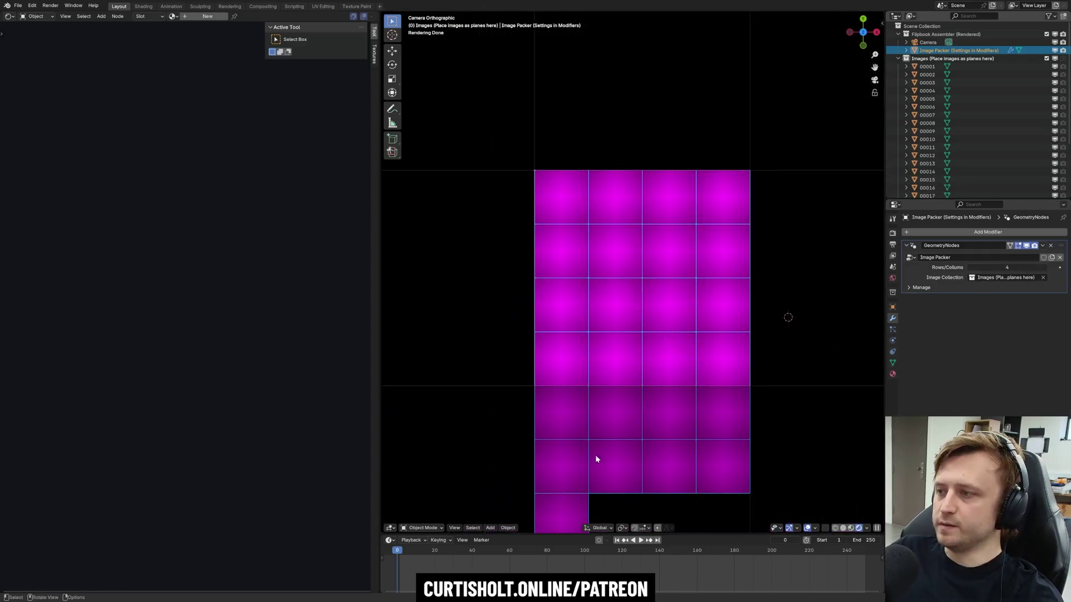
shift+middle_drag(689, 400, 656, 379)
scroll(656, 380, up, 1)
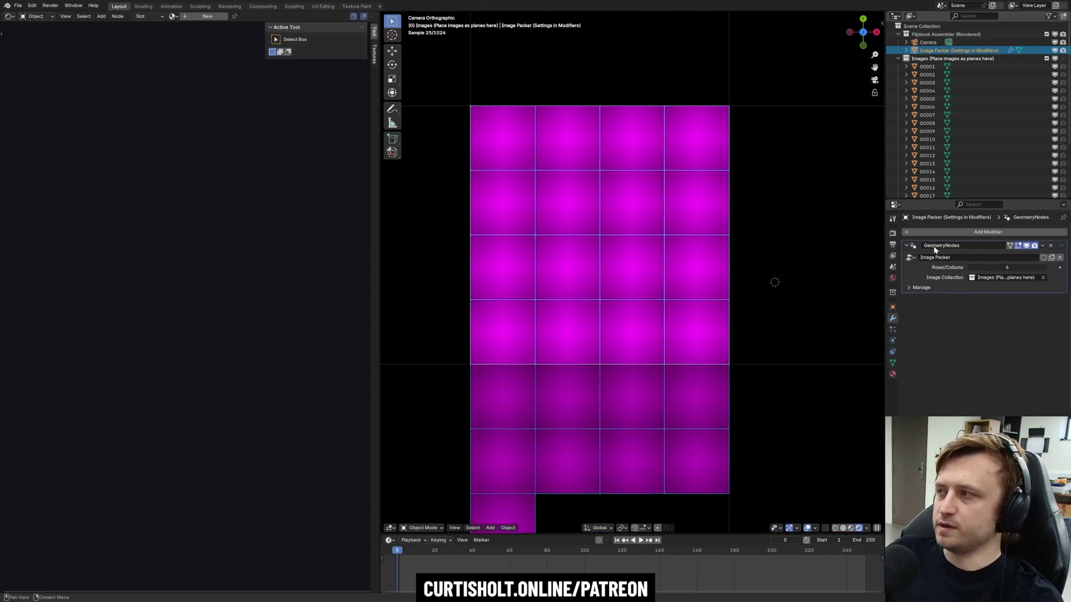
shift+middle_drag(733, 319, 760, 344)
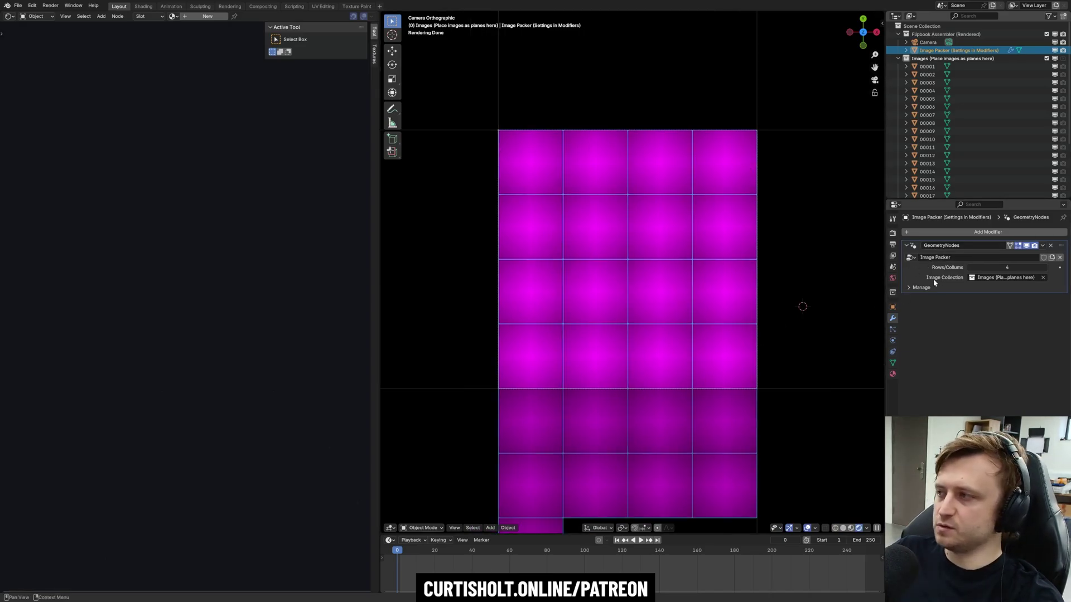
Raise the Image Packer's row and column count to 11
click(1045, 268)
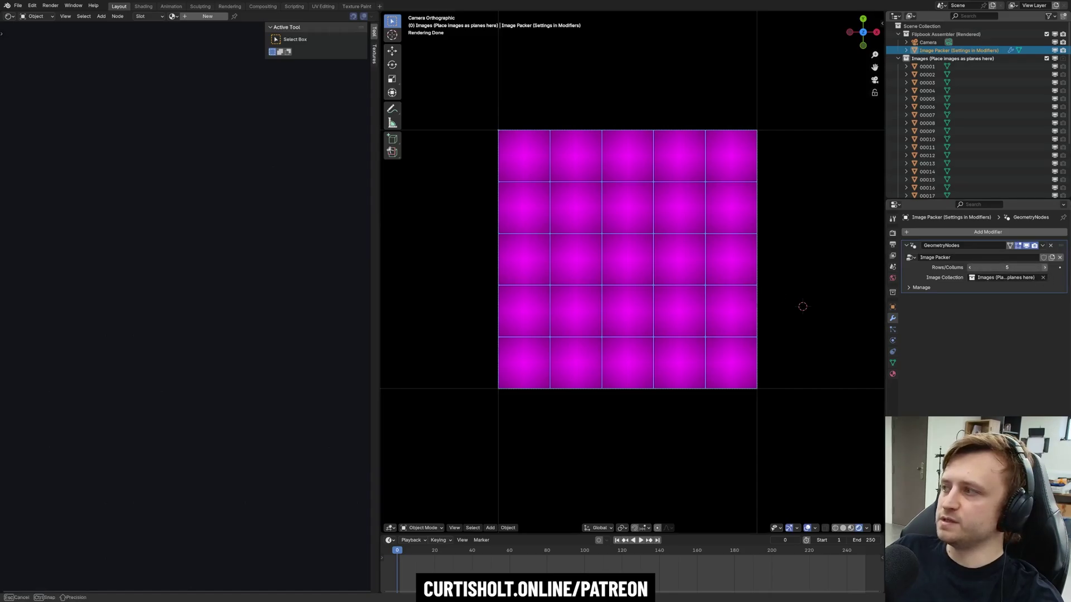
click(1045, 268)
click(1044, 268)
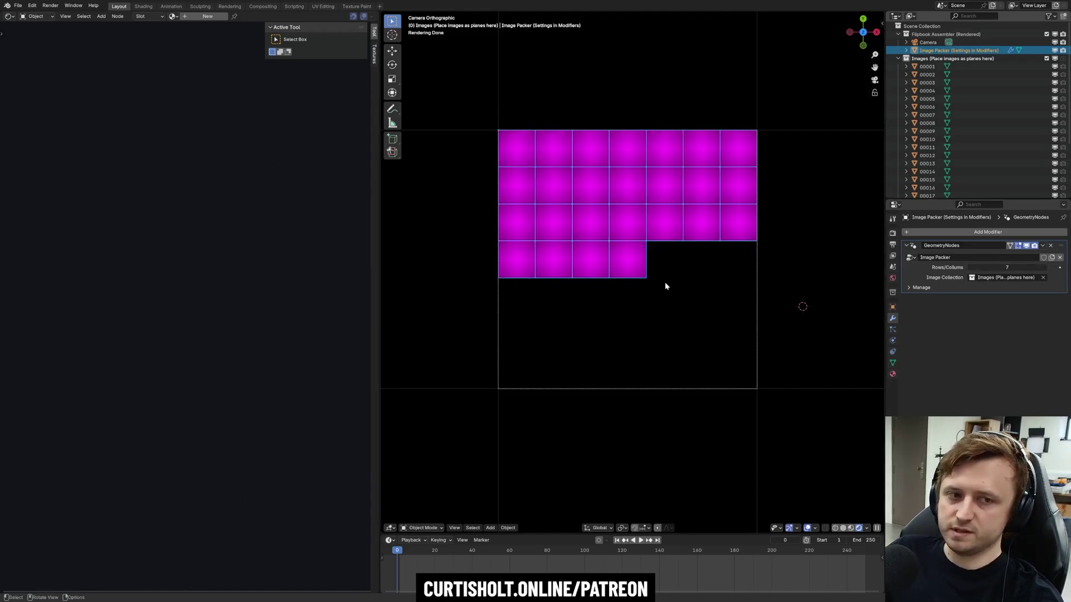
click(1045, 268)
click(1045, 268)
click(1045, 268)
click(1045, 268)
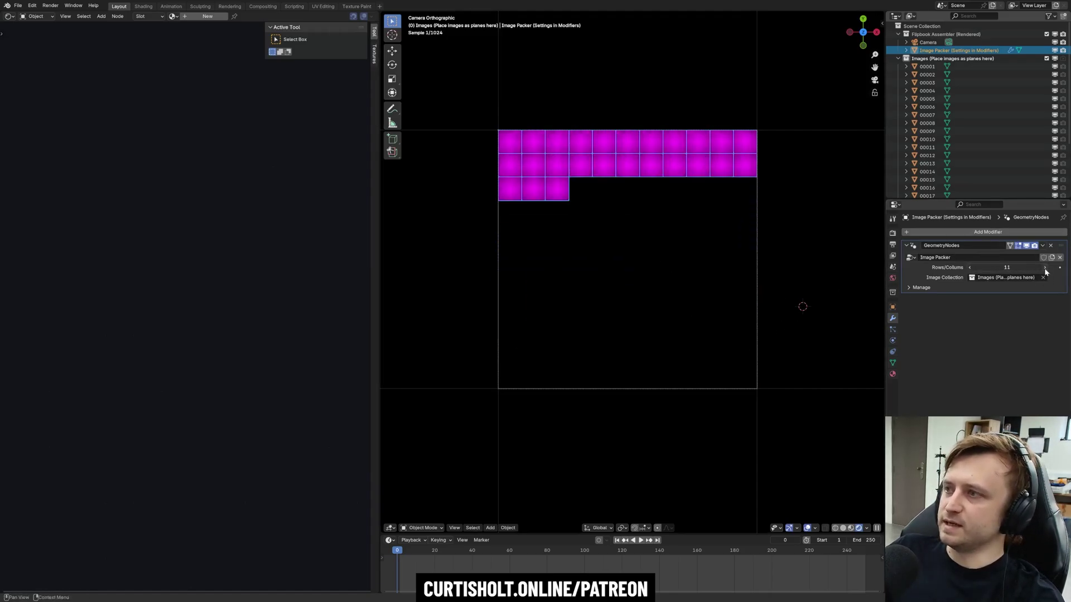
Lower the Image Packer's row and column count to 5 and open the scene's output settings
click(1045, 268)
click(970, 268)
click(970, 268)
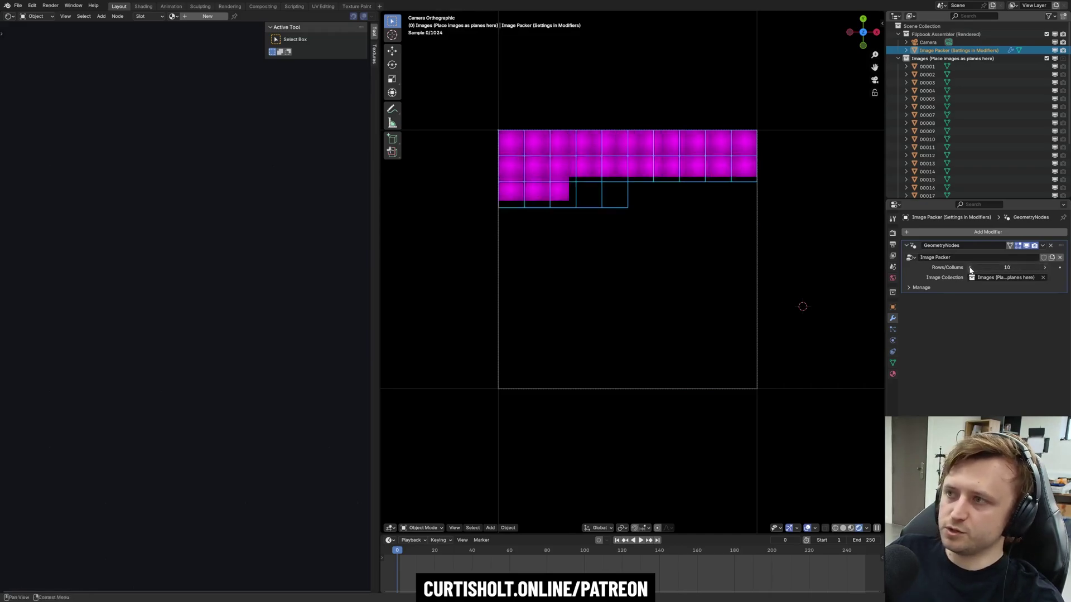
click(971, 268)
click(970, 269)
click(970, 268)
click(970, 268)
click(970, 269)
click(892, 233)
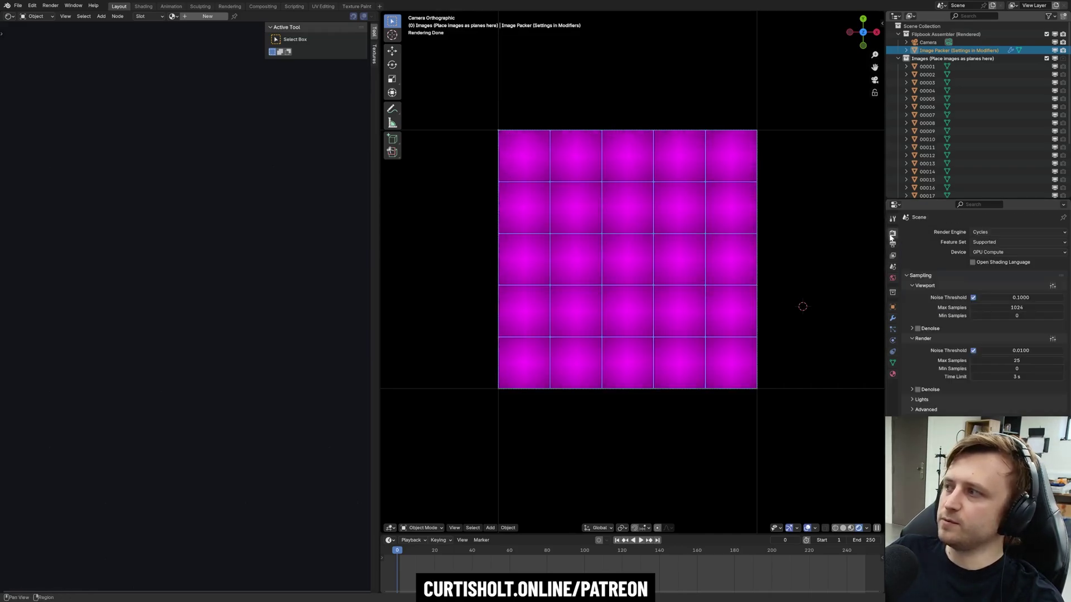
click(892, 244)
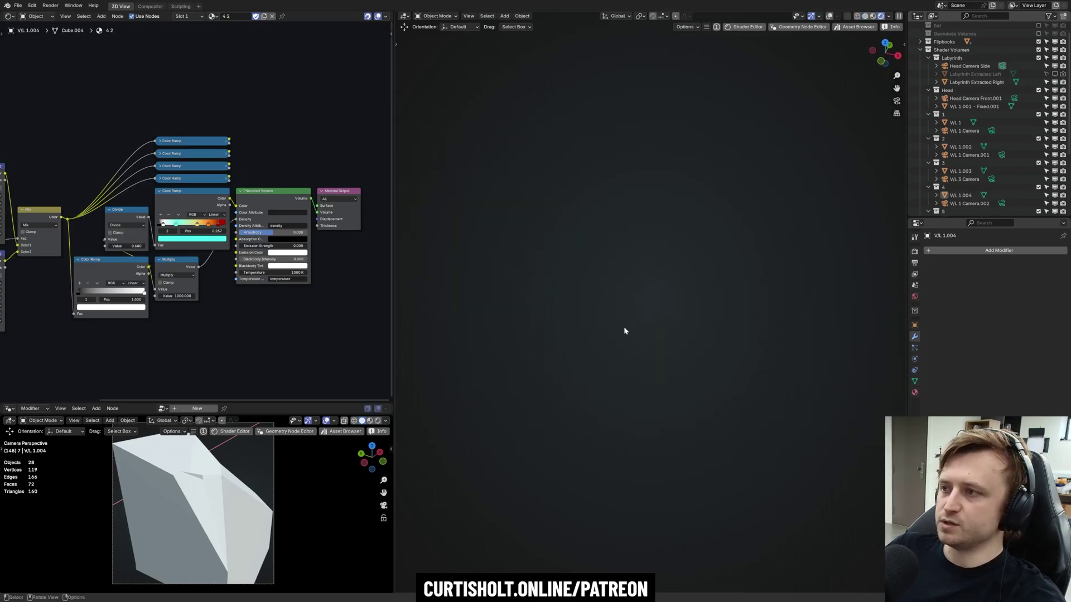
Select the V/L 1.004 head volume and inspect the two flipbook image textures in its shader
click(624, 331)
middle_drag(39, 235, 274, 237)
scroll(219, 205, up, 4)
middle_drag(220, 205, 220, 190)
scroll(206, 192, up, 2)
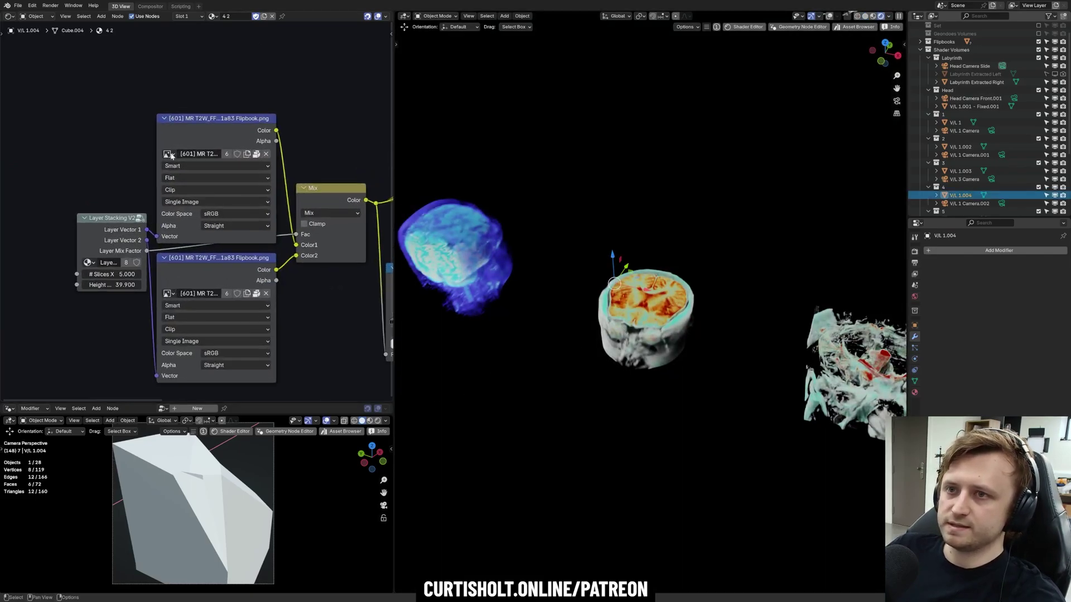
click(216, 129)
click(212, 275)
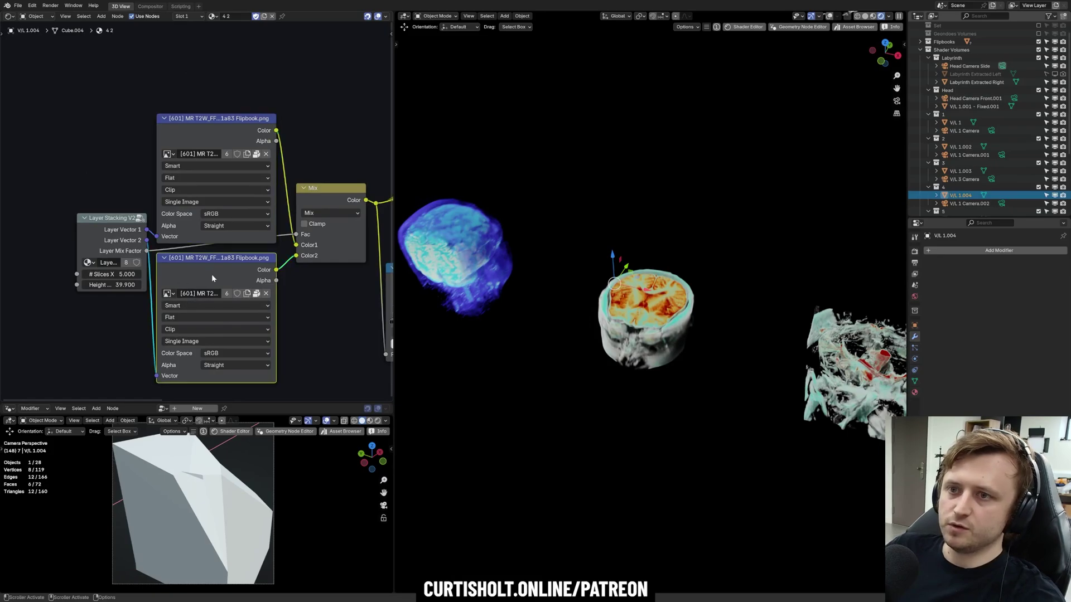
click(168, 293)
key(Escape)
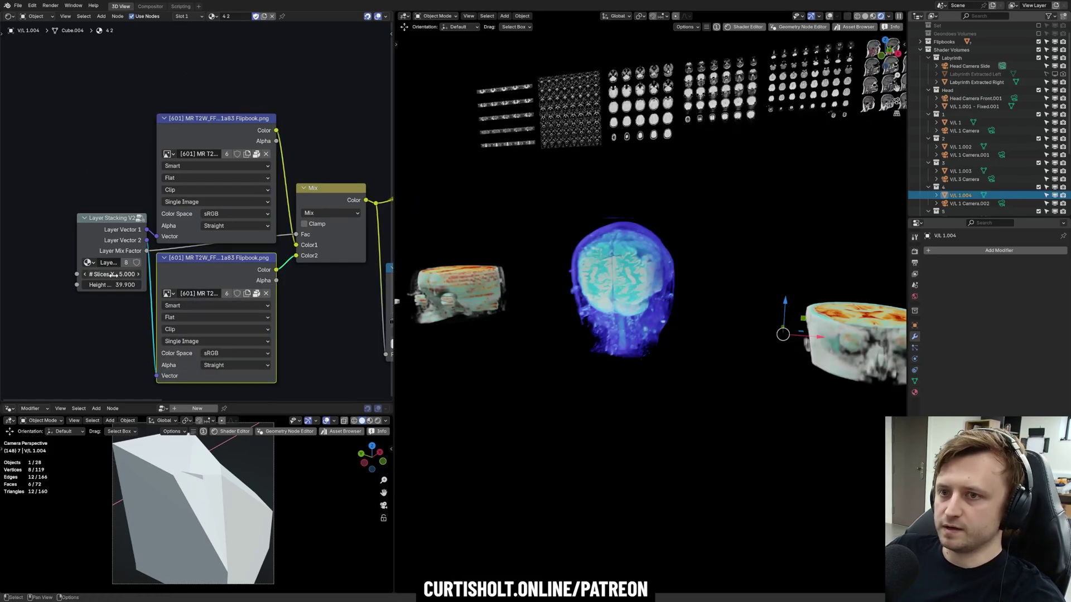
Try 6 for # Slices X on the Layer Stacking V2 node and inspect the volume from several angles
drag(112, 274, 130, 274)
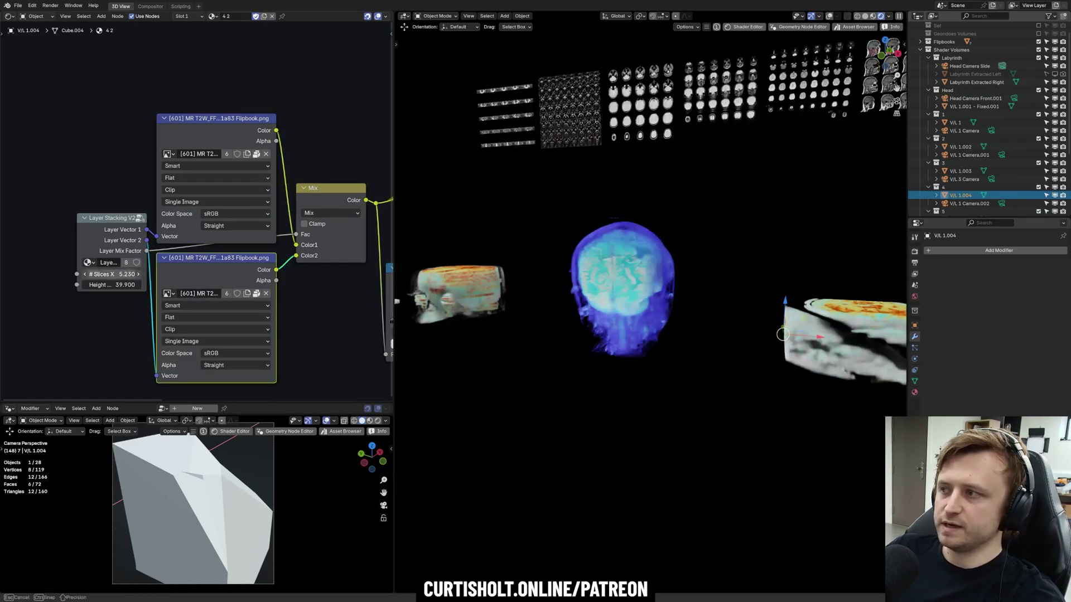
key(Escape)
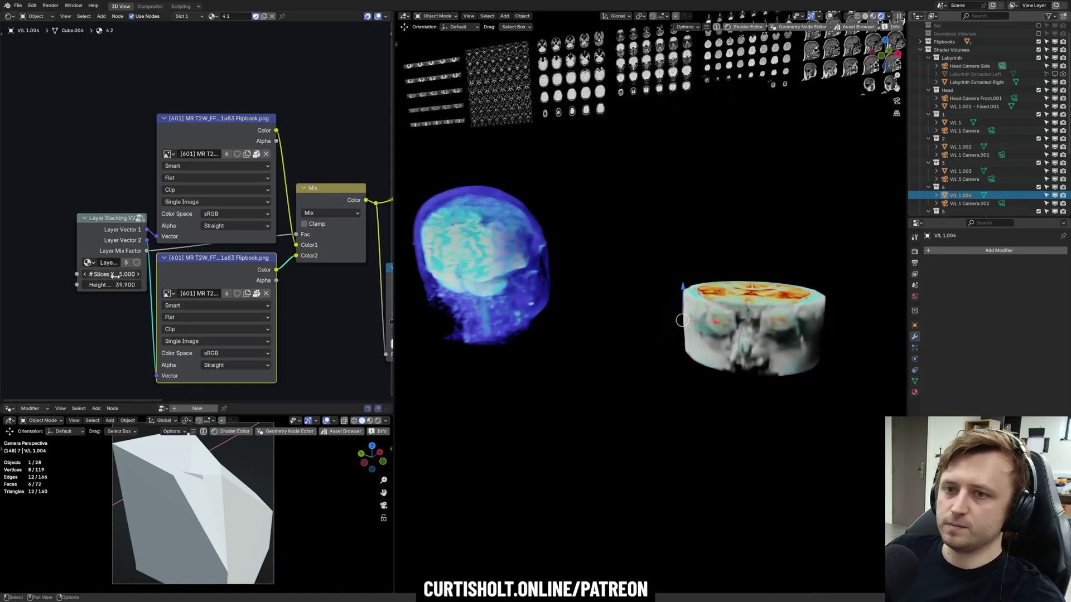
scroll(113, 282, up, 3)
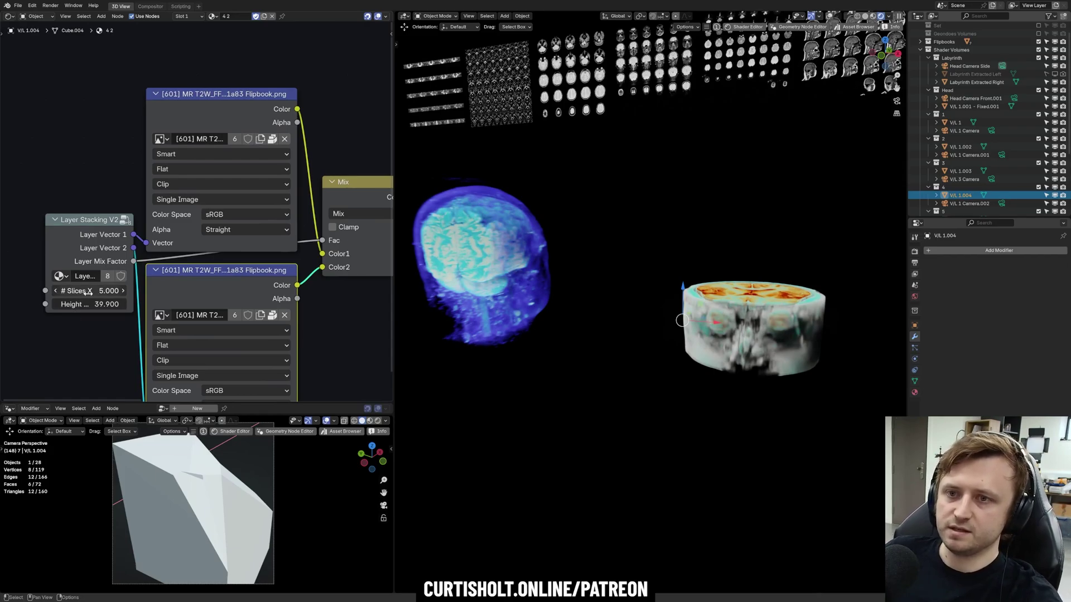
double_click(91, 290)
text(6)
key(Return)
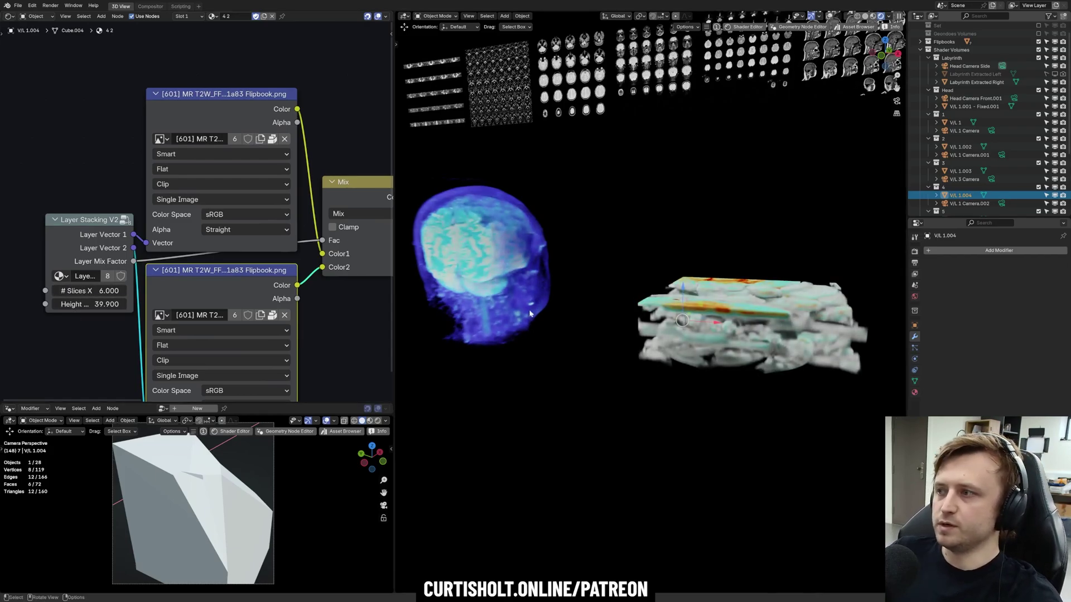
middle_drag(561, 317, 488, 331)
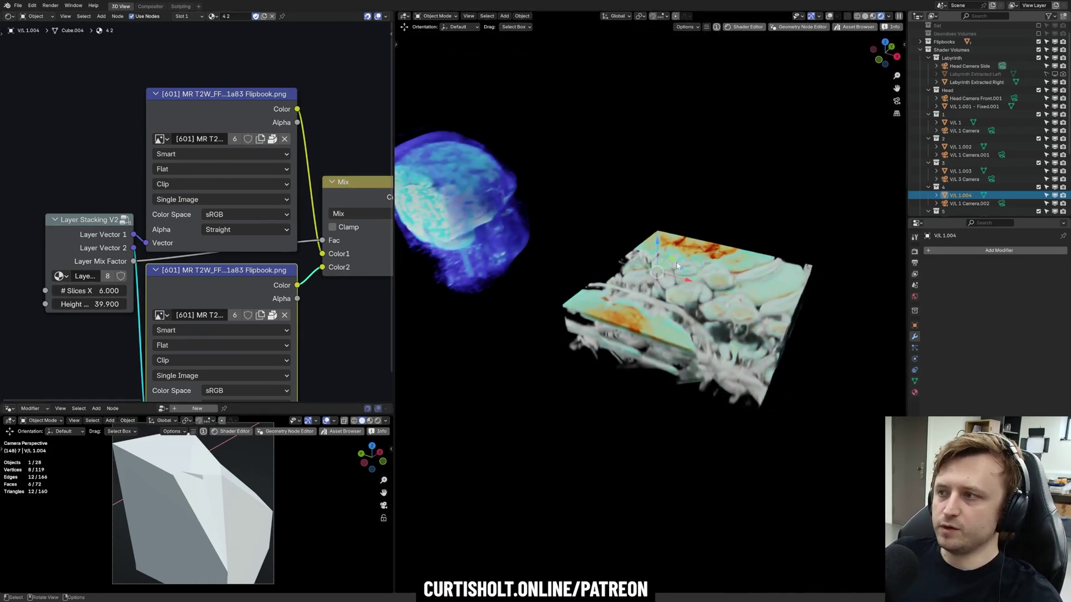
middle_drag(668, 314, 695, 365)
scroll(695, 365, up, 4)
scroll(552, 330, down, 4)
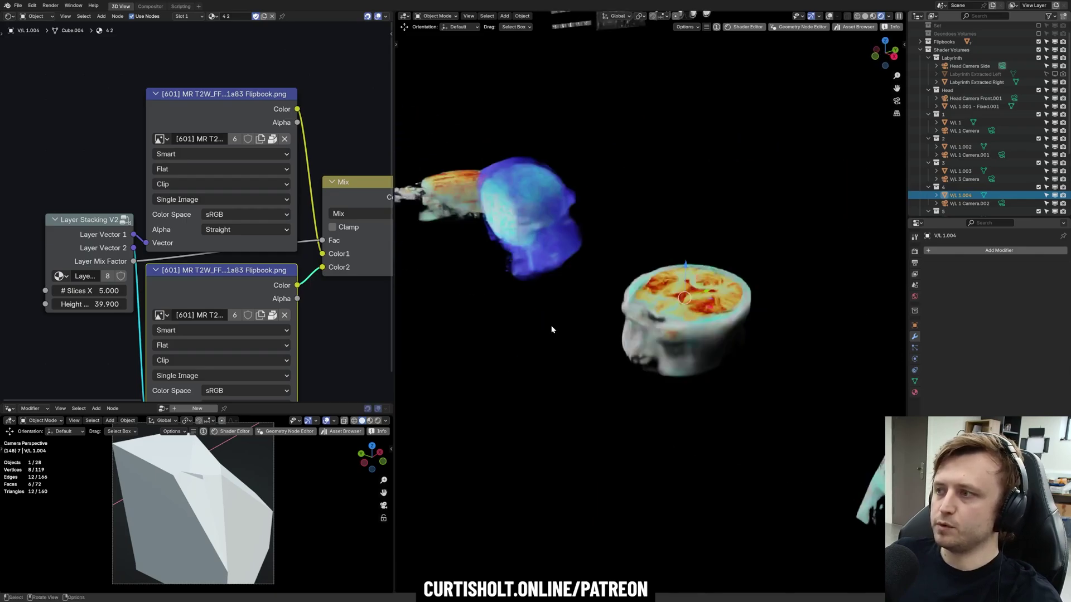
middle_drag(552, 330, 549, 309)
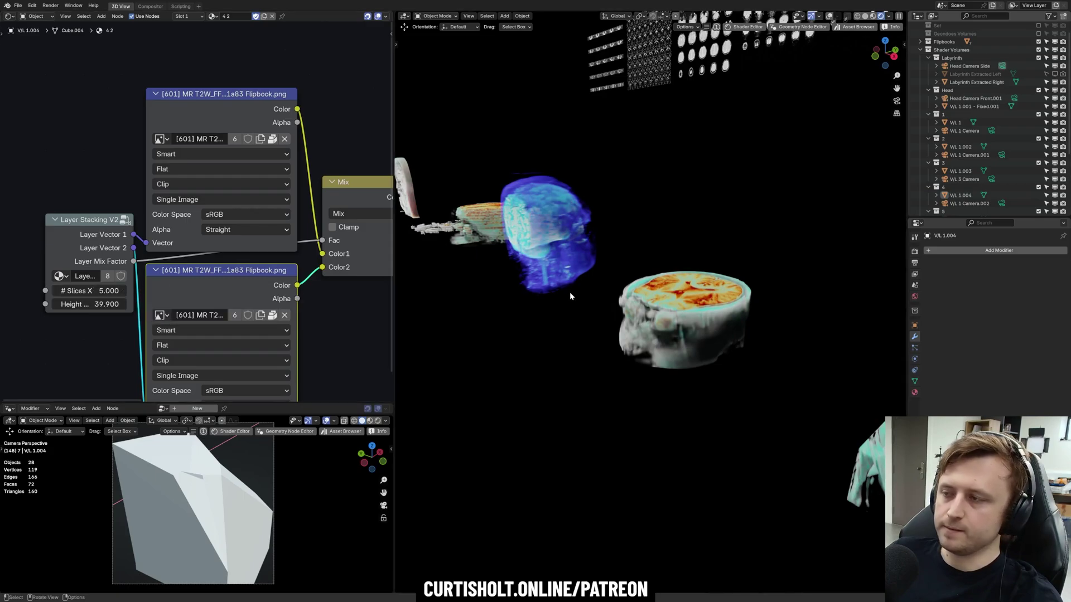
Enter Edit Mode on the V/L 1.001 - Fixed.001 head volume and move its side face to make a thinner slice
middle_drag(568, 293, 622, 250)
scroll(607, 335, up, 3)
click(630, 329)
scroll(729, 320, up, 2)
key(Tab)
middle_drag(729, 320, 750, 347)
scroll(275, 512, down, 4)
middle_drag(275, 512, 188, 522)
scroll(212, 509, down, 7)
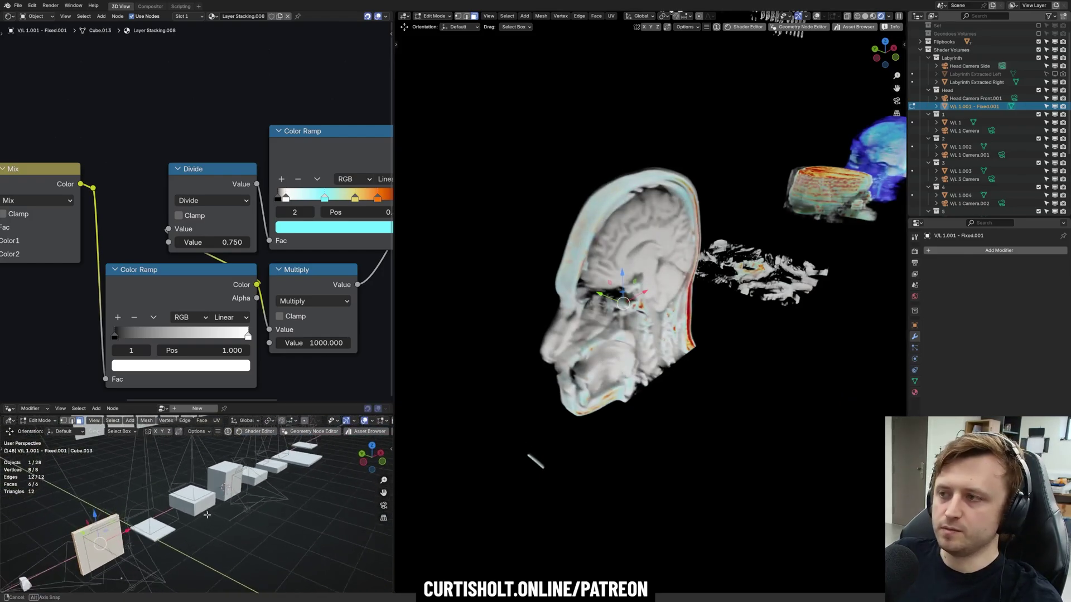
click(435, 412)
key(Tab)
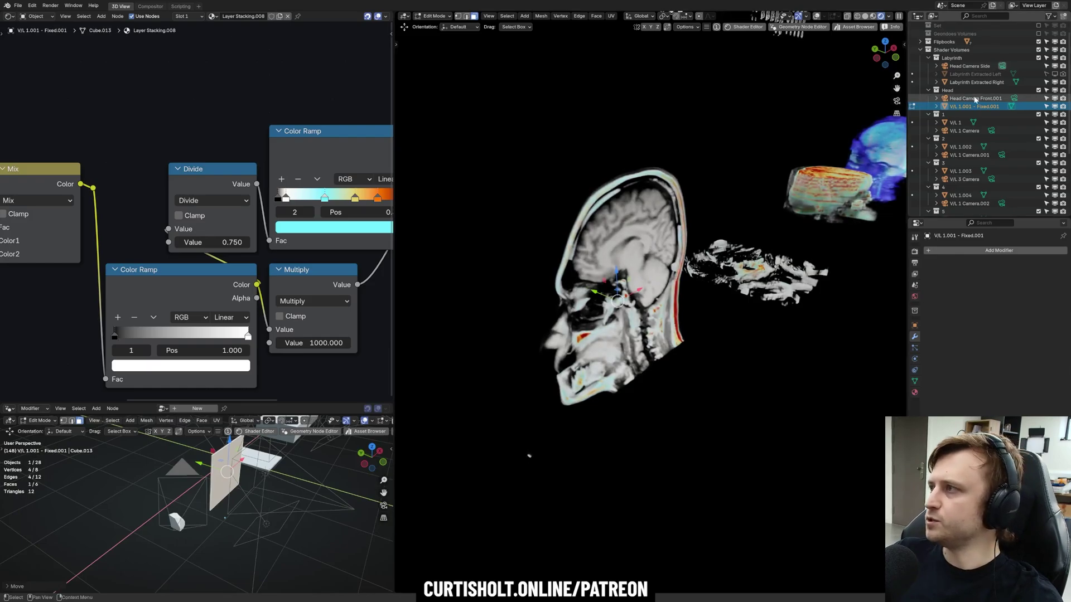
View the head through Head Camera Front.001 and edit the volume's mesh in face selection mode
key(KP_0)
middle_drag(227, 550, 220, 531)
key(Tab)
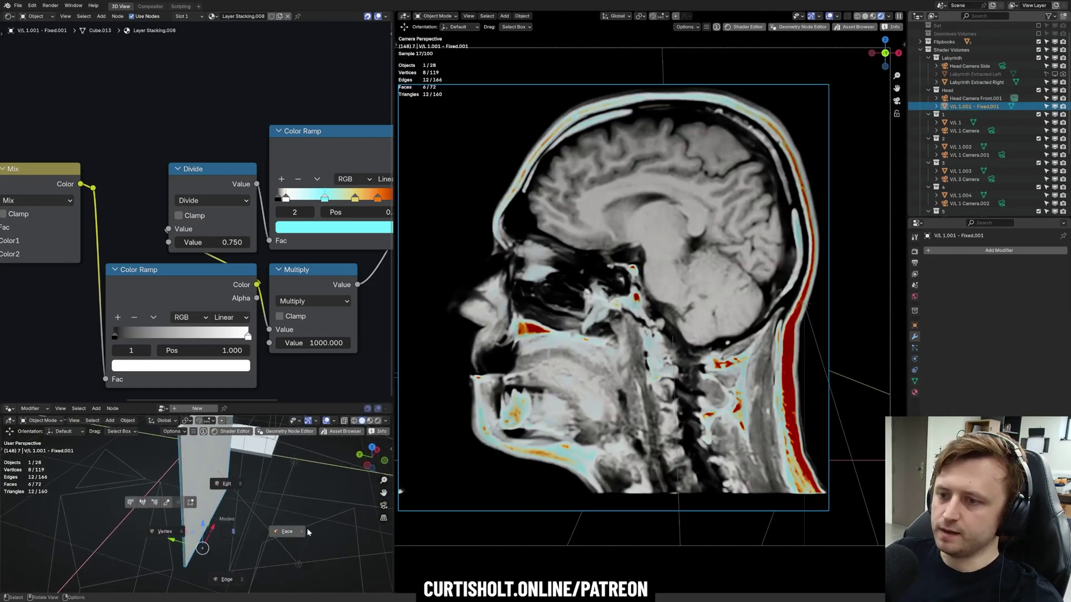
click(304, 530)
Move the slab's selected side face back and forth along the Y axis to vary the head's cut
middle_drag(304, 530, 279, 519)
key(g)
key(y)
click(296, 509)
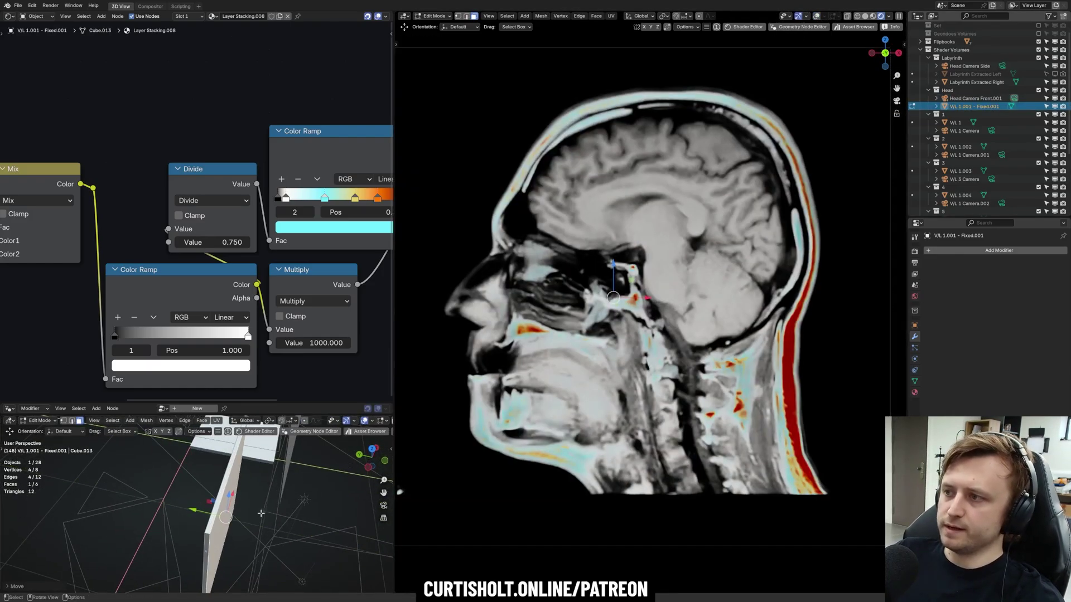
key(g)
key(y)
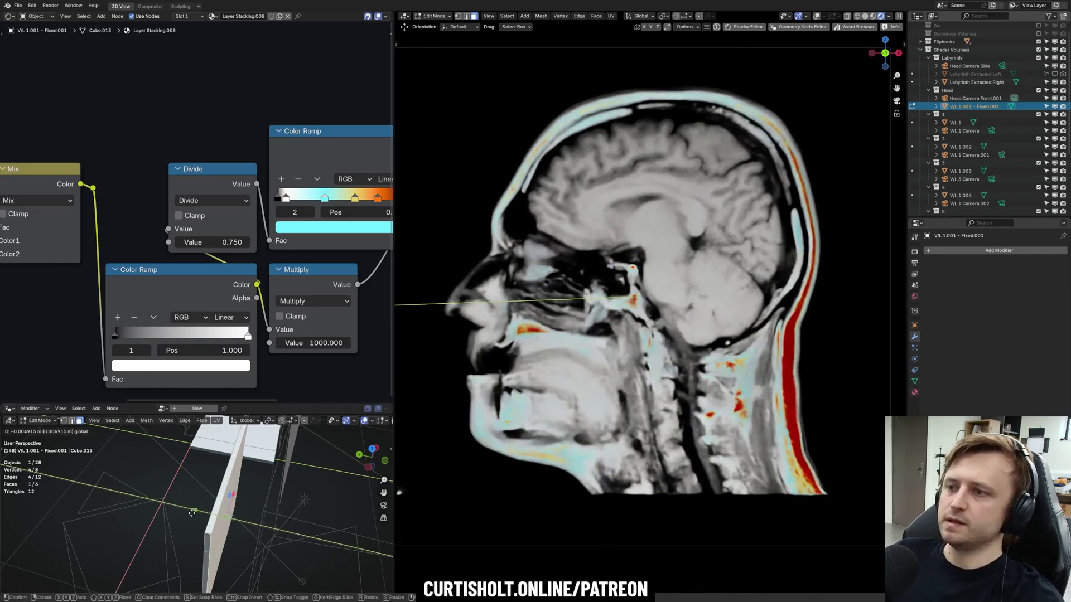
click(196, 511)
shift+middle_drag(208, 519, 215, 476)
key(g)
key(y)
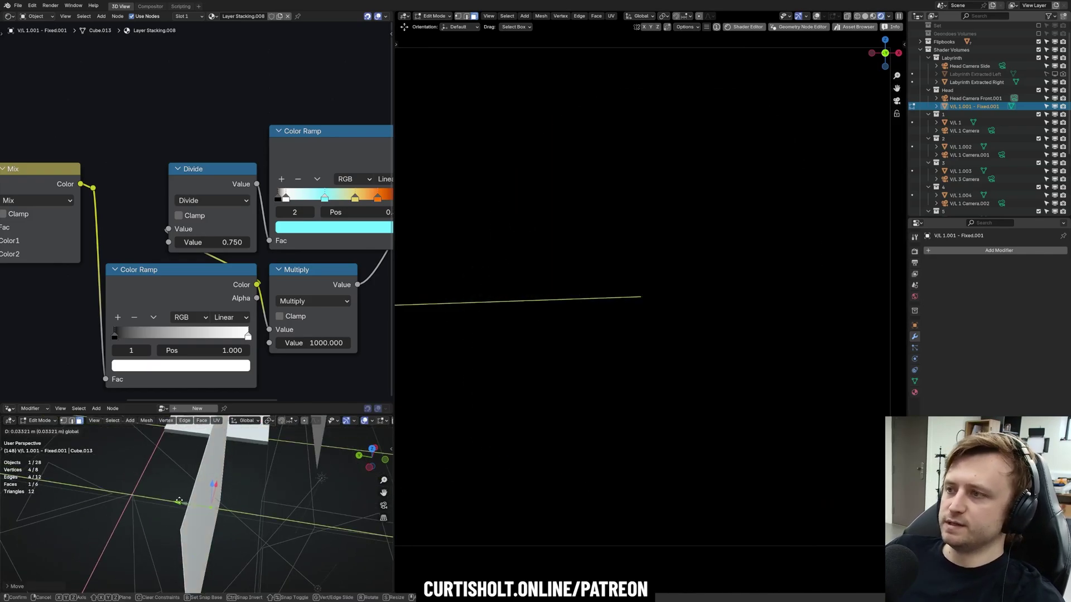
click(207, 501)
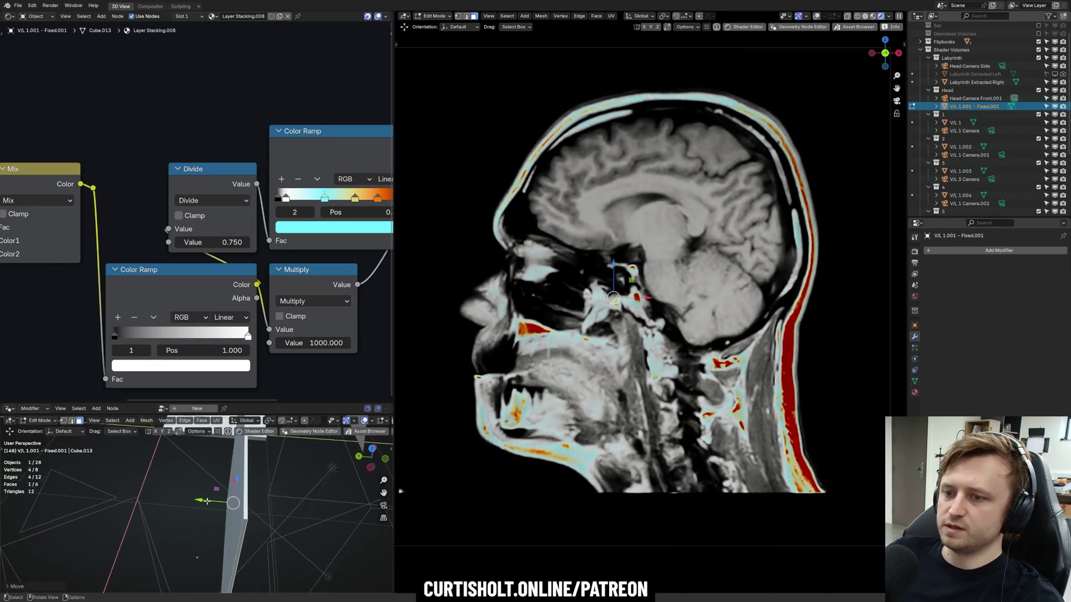
Try sliding the whole slab along the Y axis through the head
key(g)
key(y)
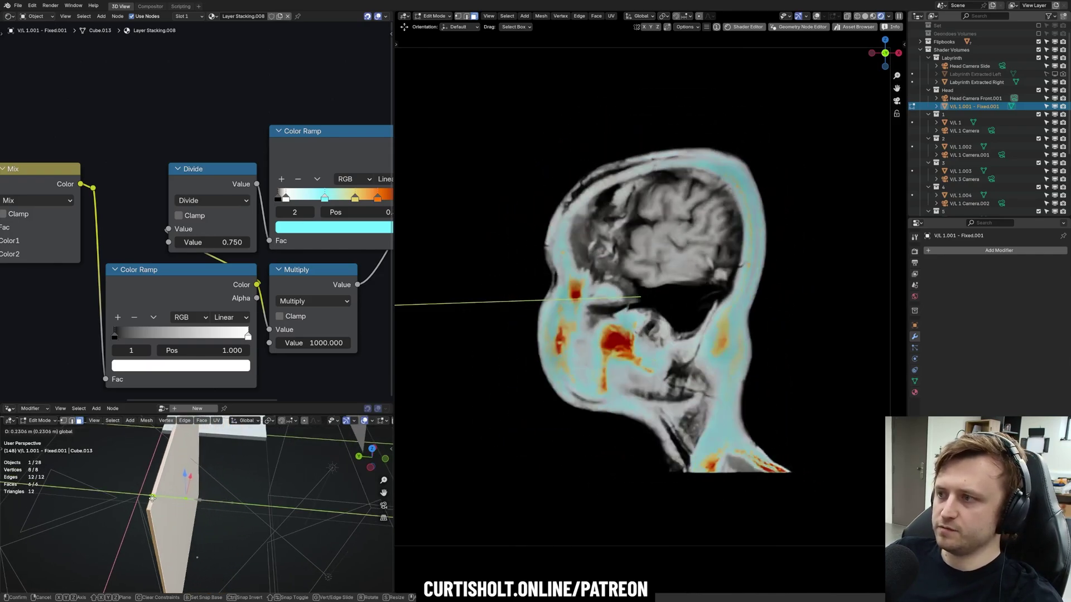
right_click(169, 501)
Reposition a single side face of the slab along the Y axis to cut the head through the eye socket
middle_drag(168, 500, 198, 520)
click(246, 504)
key(g)
key(y)
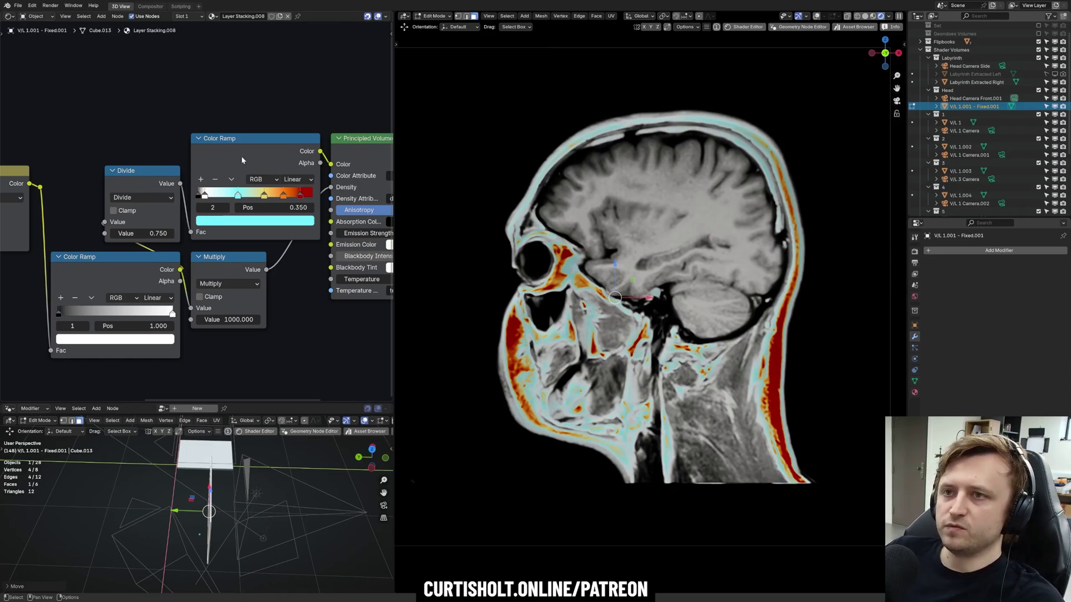
Try lower Divide values such as 0.340 and recolor the Color Ramp's red end stop bright blue with hue 0.579
drag(161, 231, 107, 230)
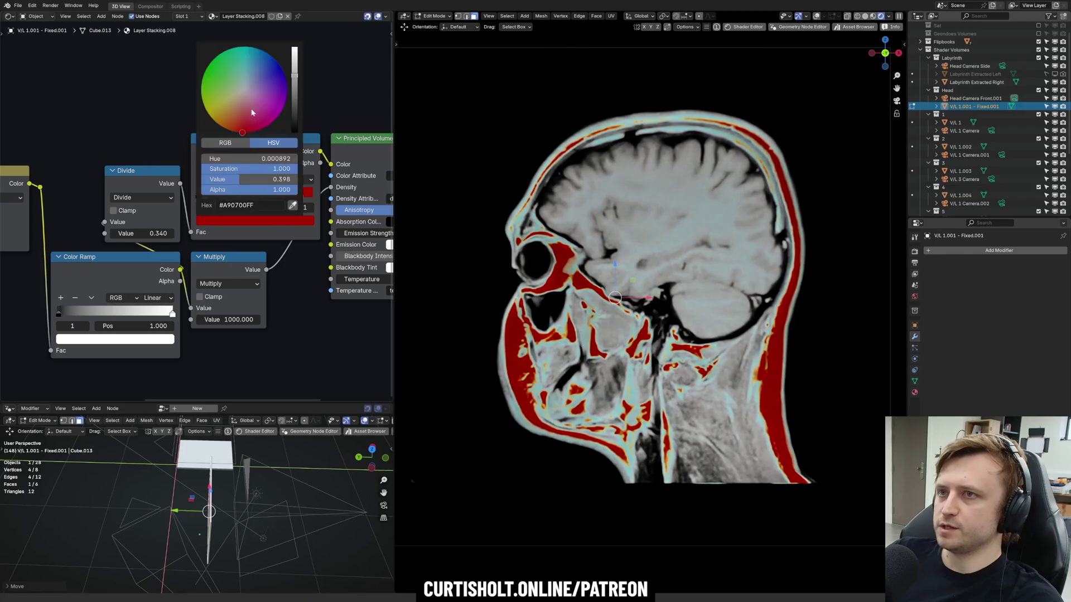
drag(251, 112, 255, 47)
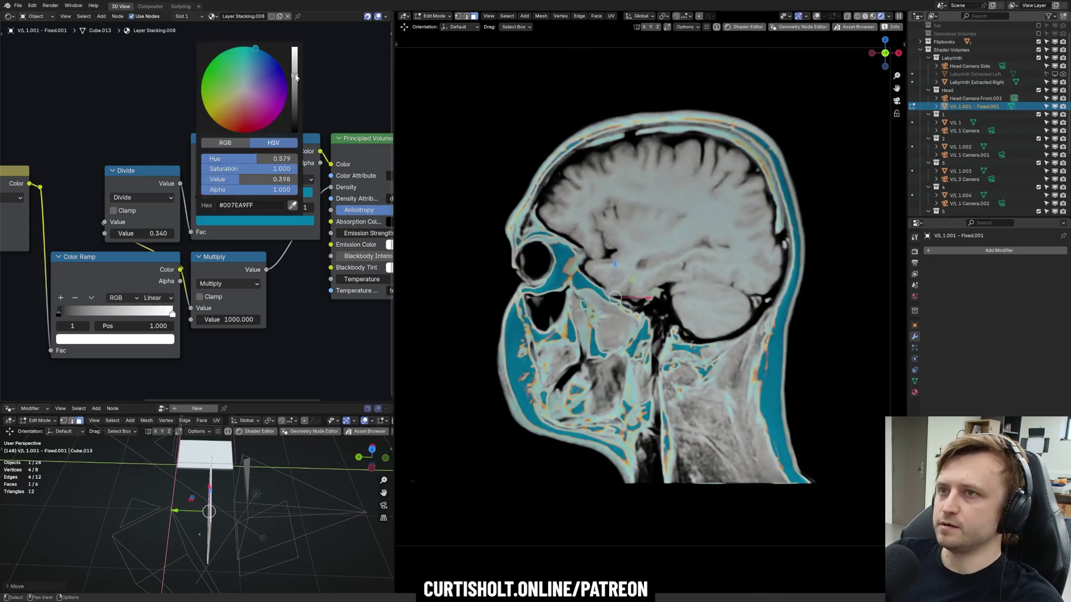
drag(296, 76, 296, 47)
drag(154, 233, 144, 233)
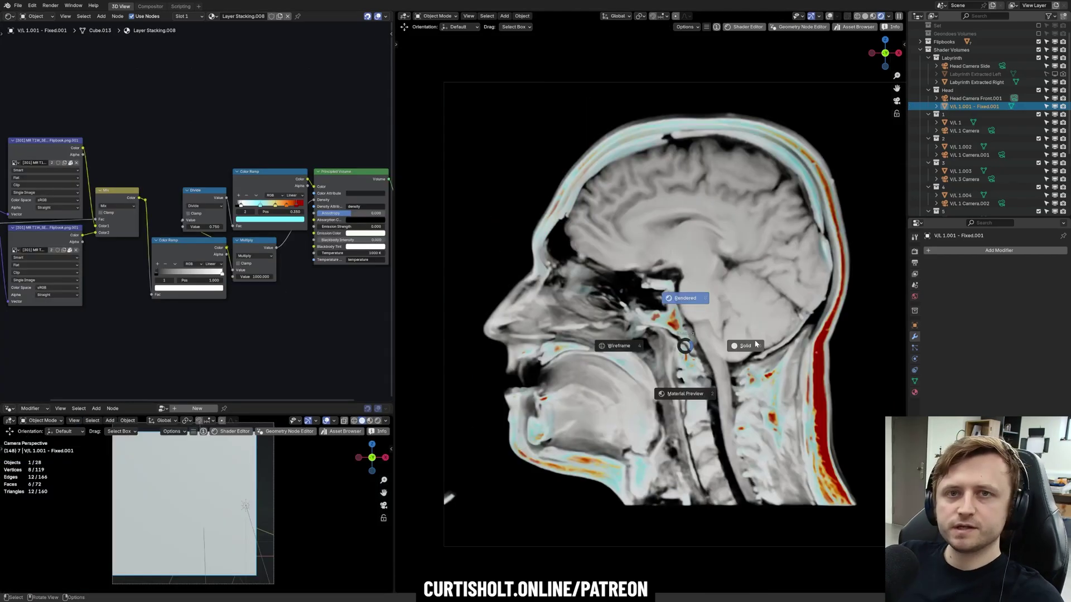
Switch the main viewport's shading to Solid
click(755, 344)
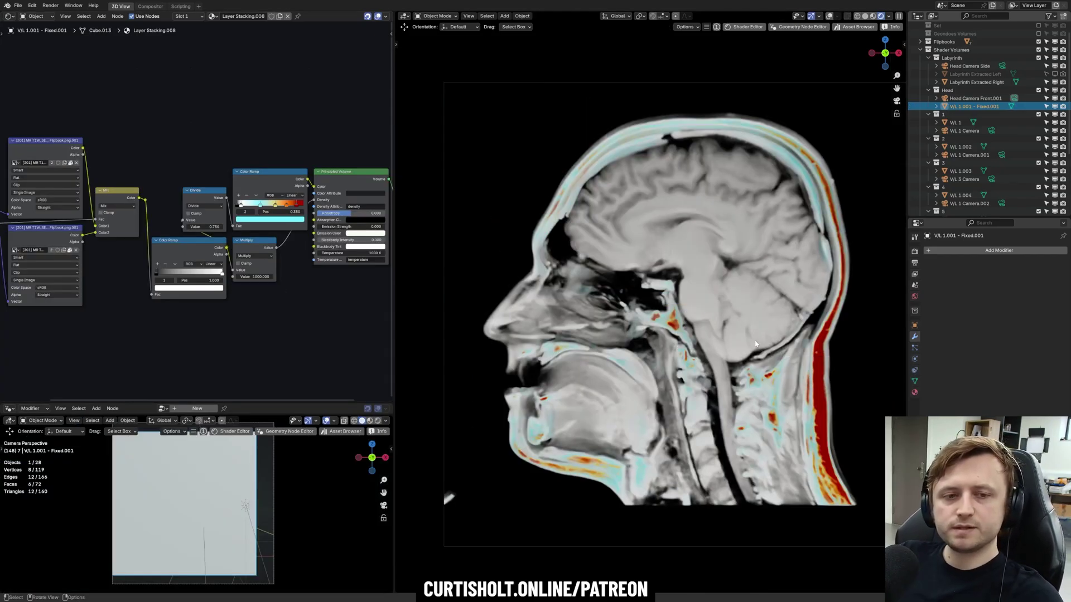